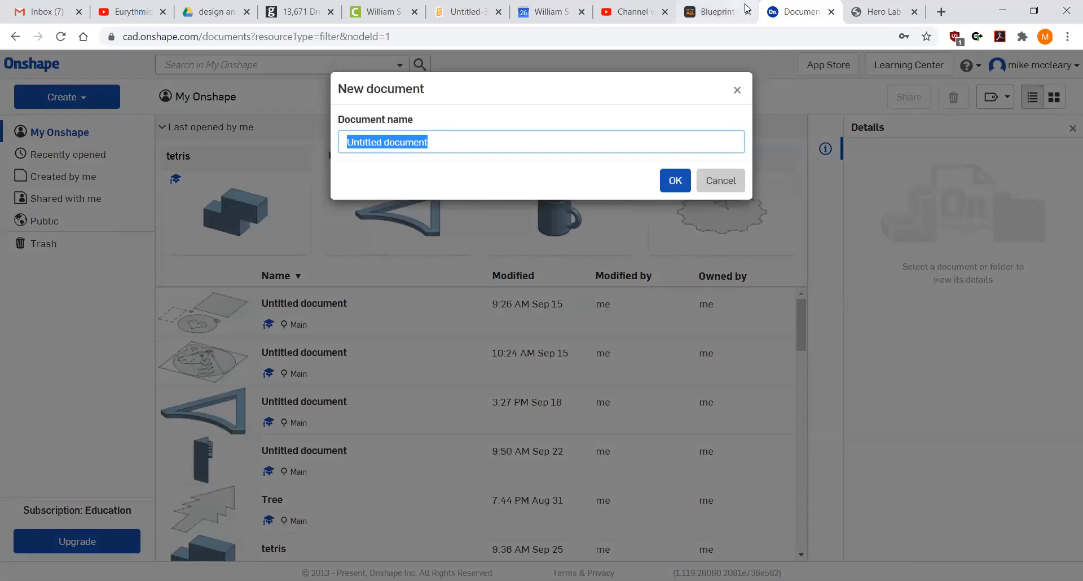
- Name the new document pawn, create it, and start a sketch on the Front plane
text(pw)
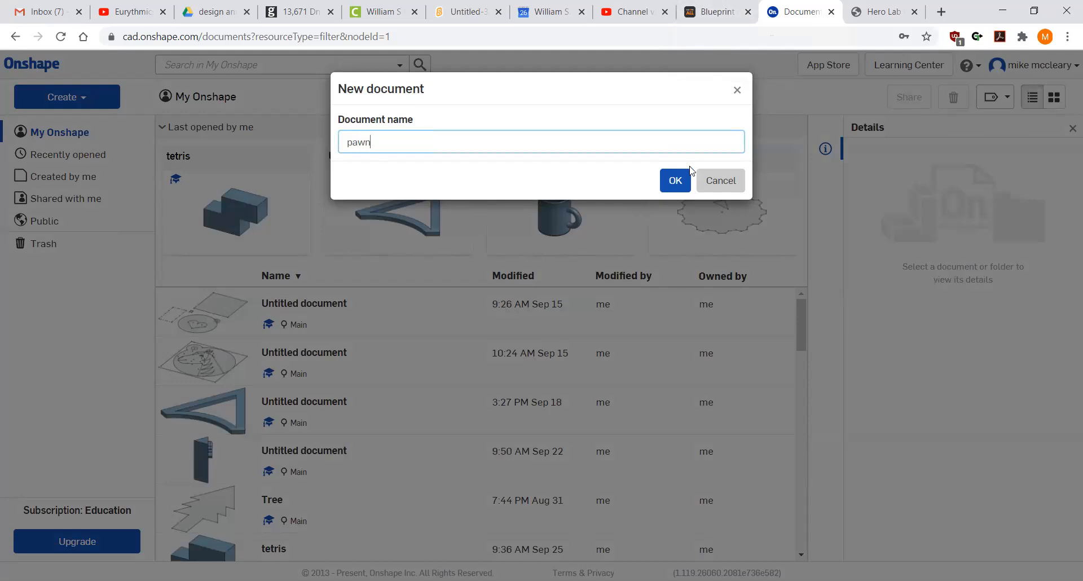
click(672, 184)
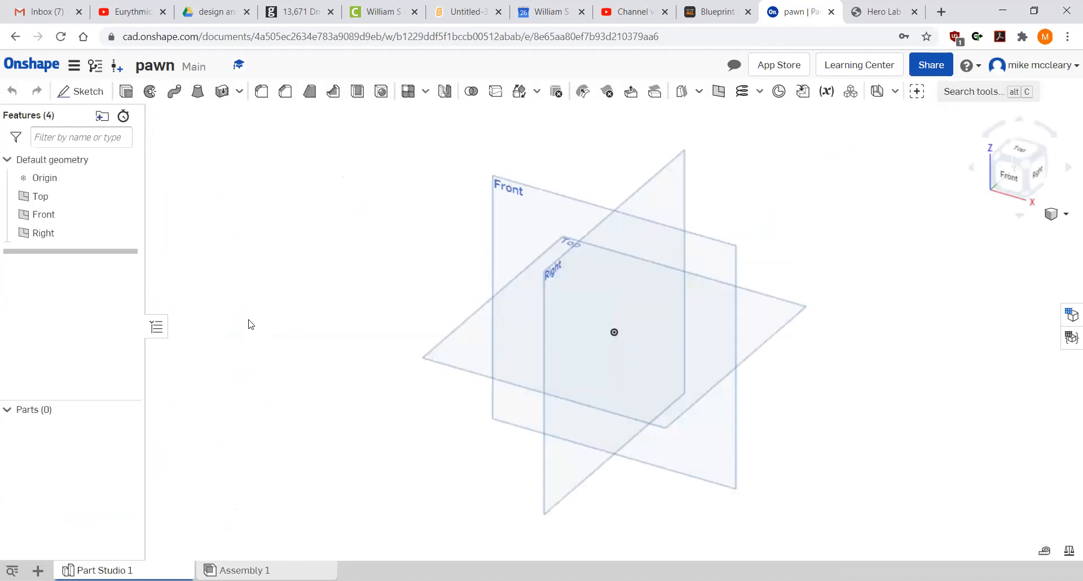
click(79, 91)
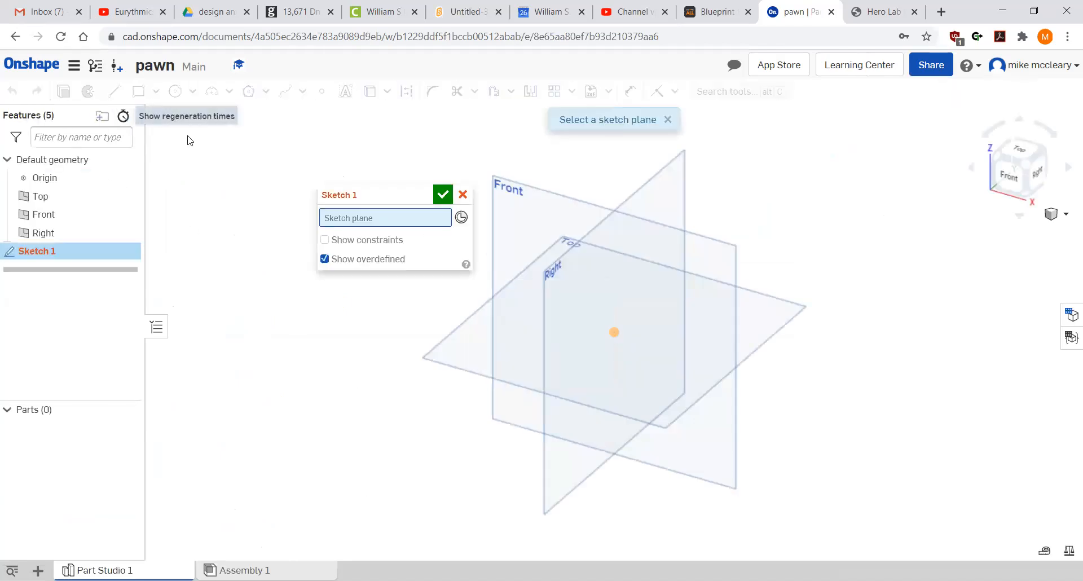
click(505, 212)
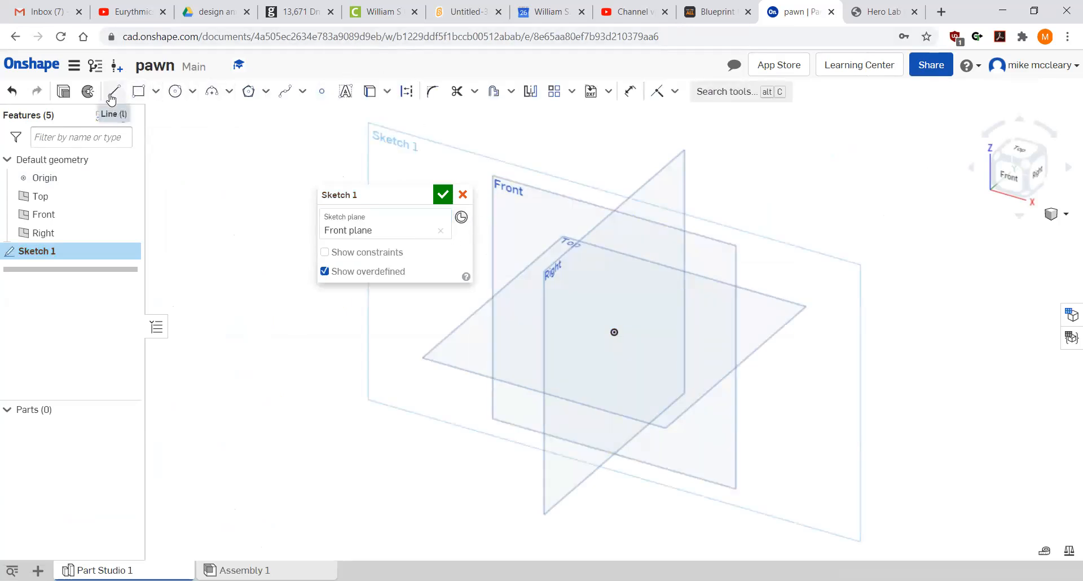
drag(396, 193, 272, 141)
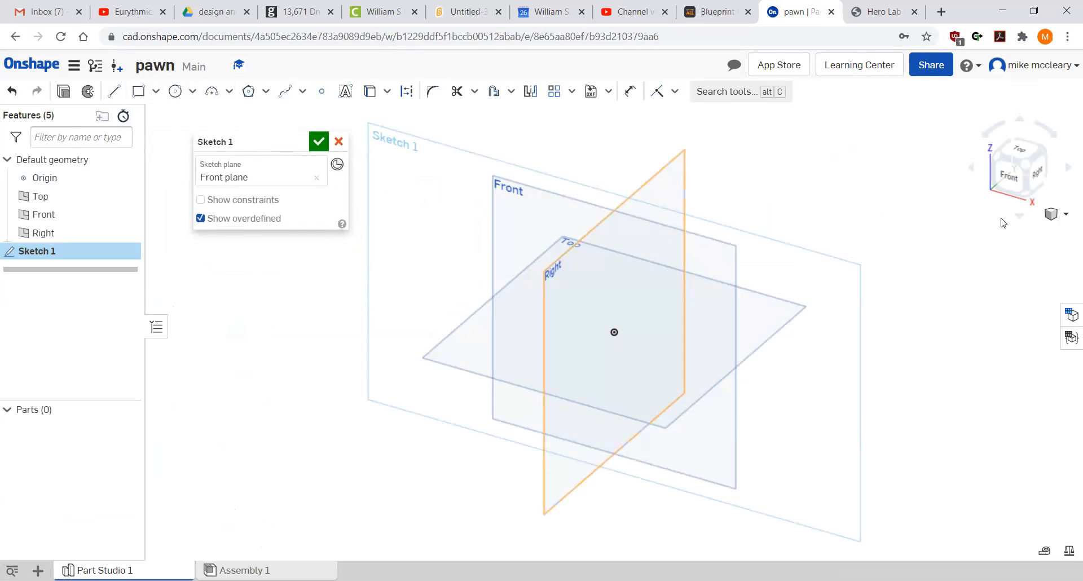
click(1013, 179)
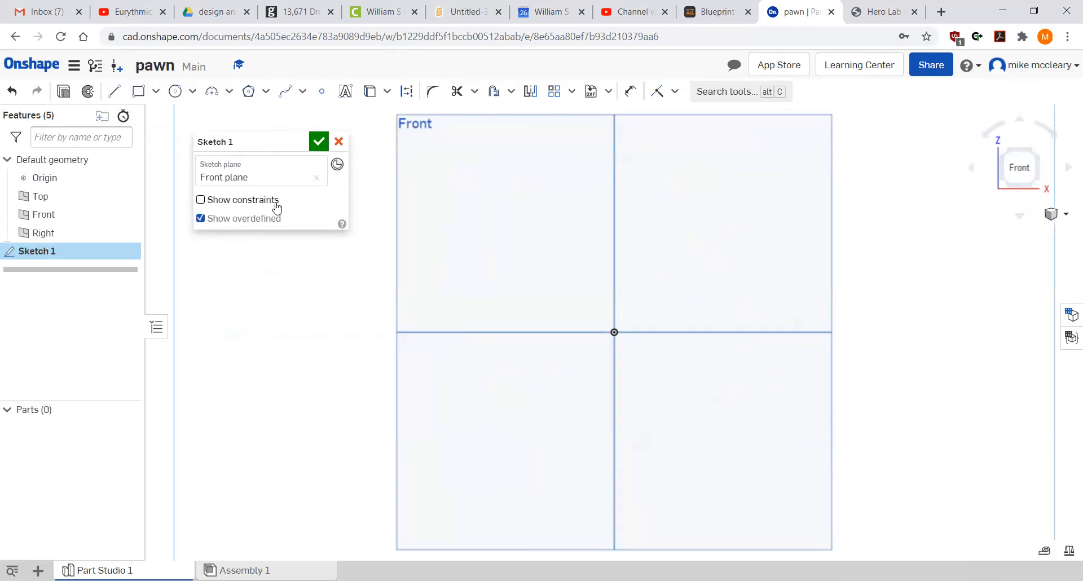
- Draw a horizontal line running right from the origin with a length of 0.5
click(114, 91)
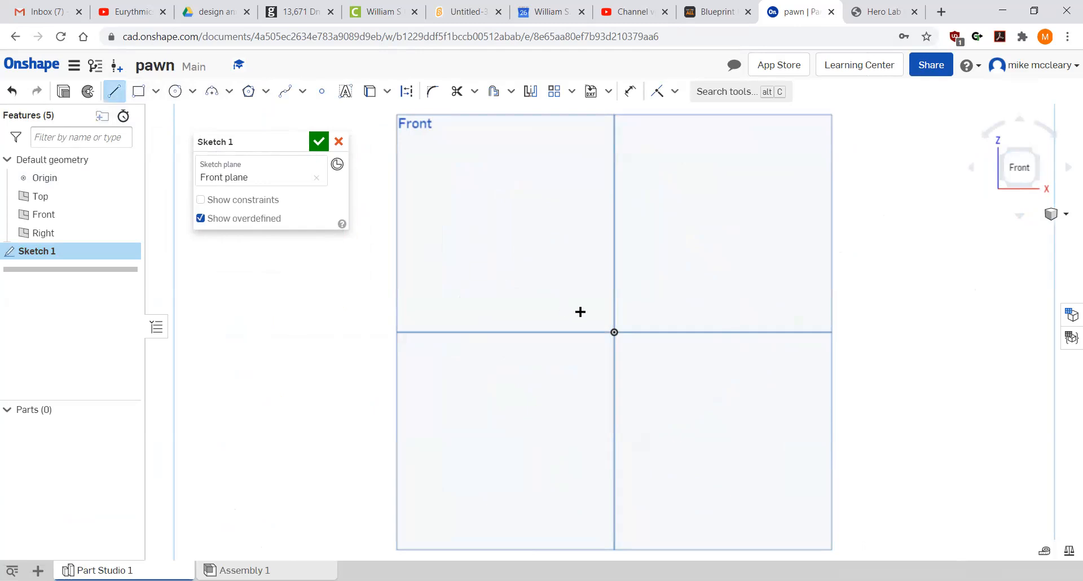
click(613, 332)
click(652, 336)
text(.)
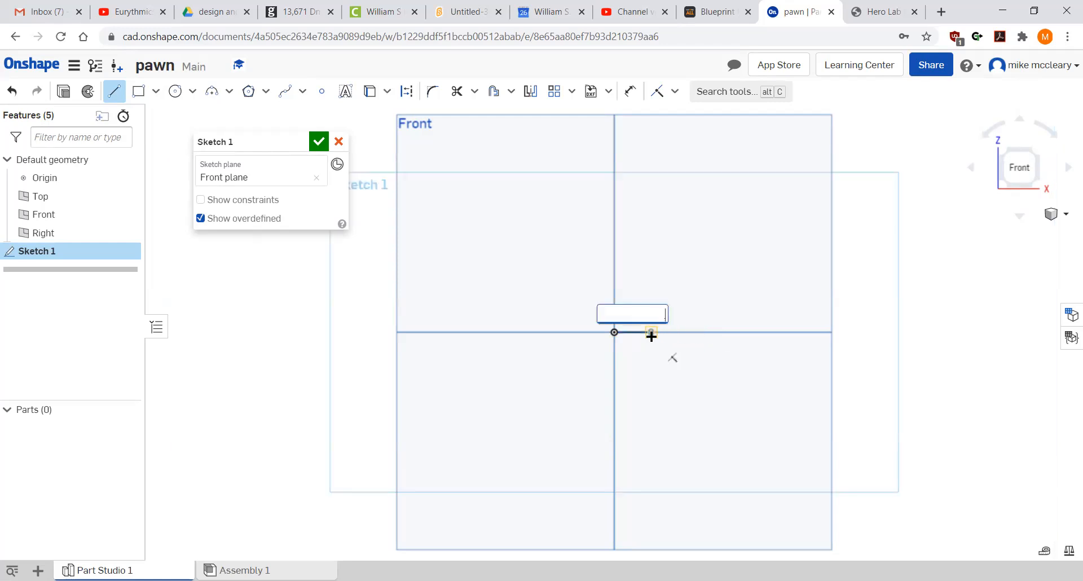
text(5)
key(Return)
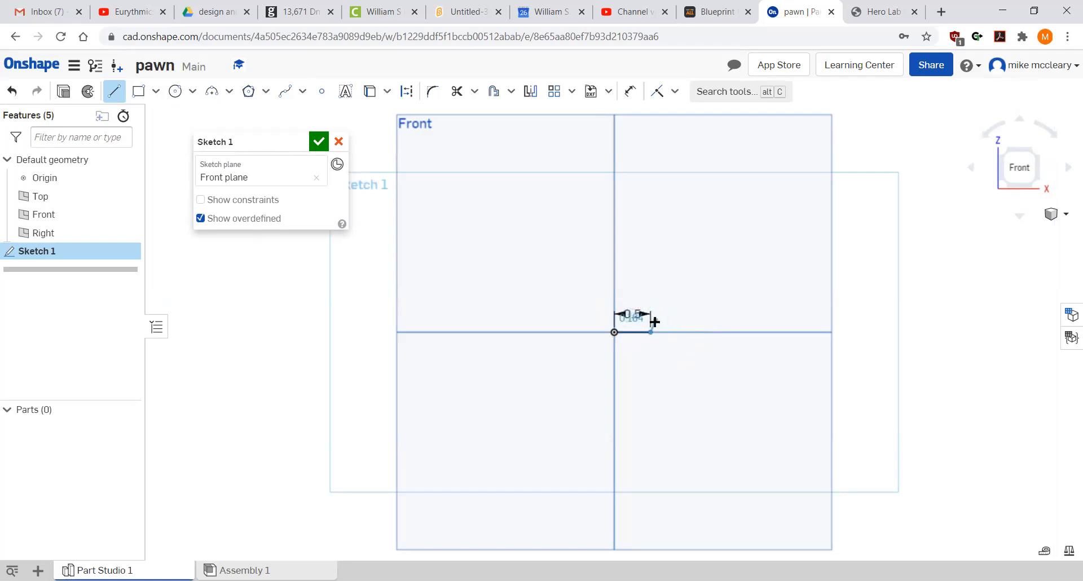
- Draw a vertical line up from the base line's right end with a length of 0.25
scroll(648, 323, up, 5)
scroll(642, 322, up, 1)
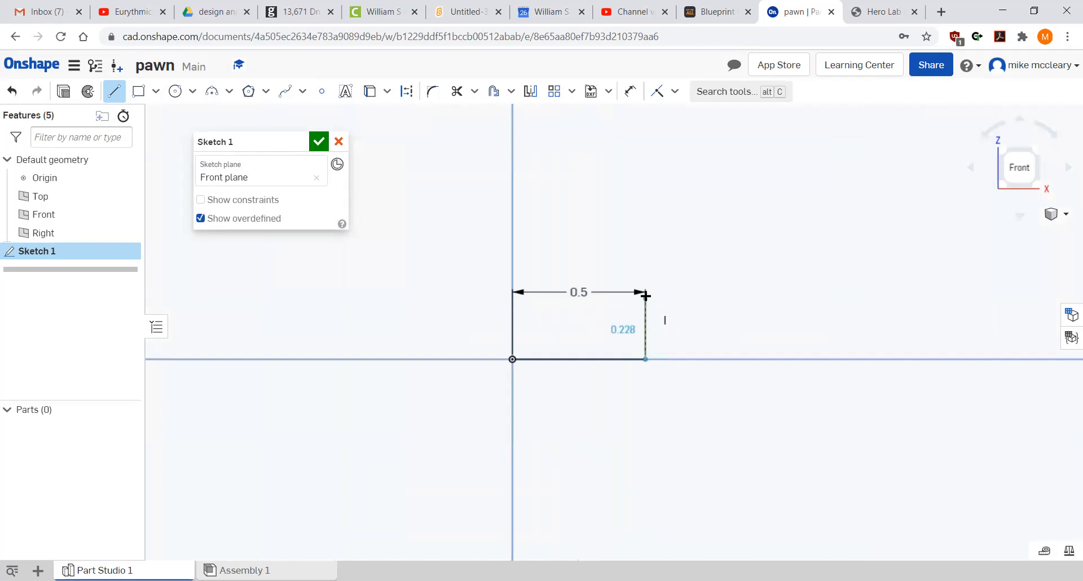
click(647, 291)
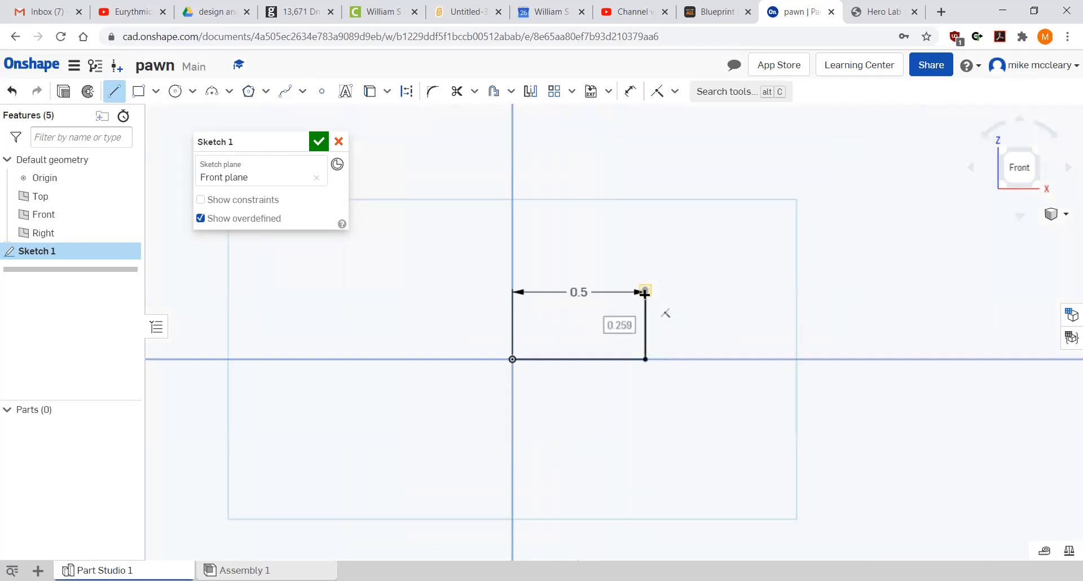
text(.)
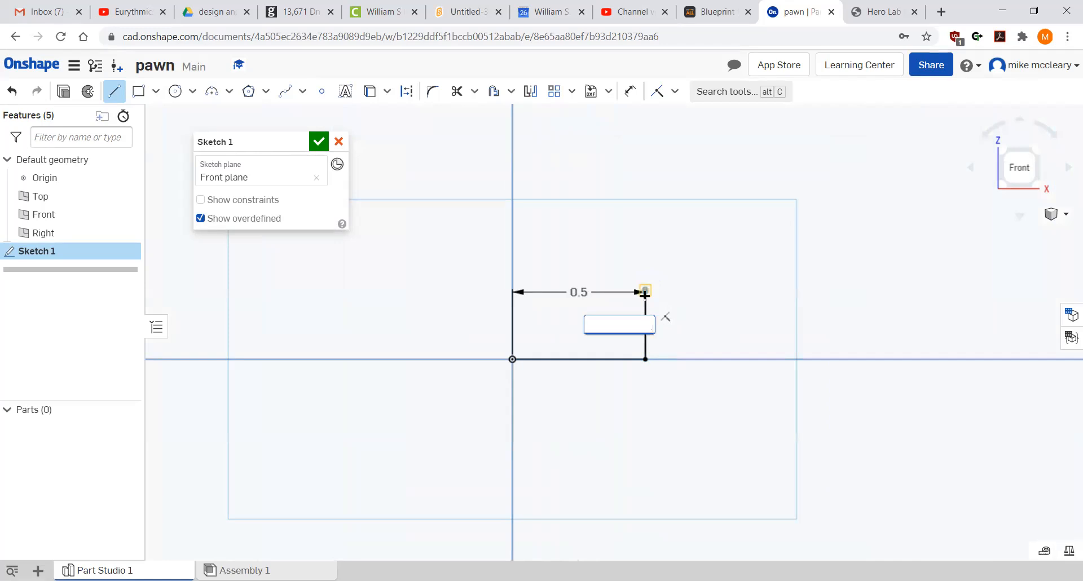
text(25)
key(Return)
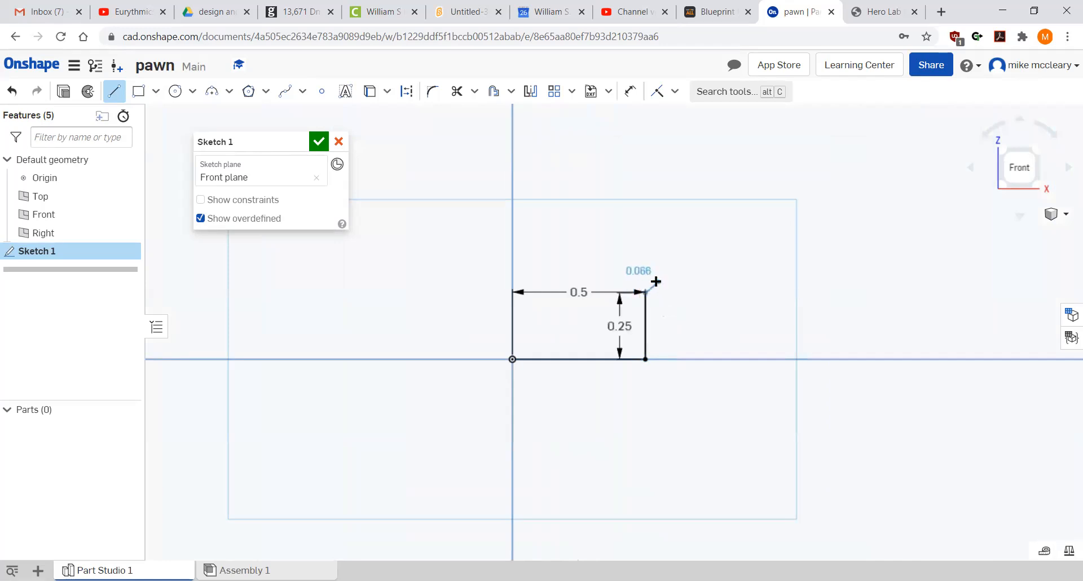
- Draw a horizontal line running left from the vertical line's upper end with a length of 0.15, and end the line chain
click(618, 293)
text(.)
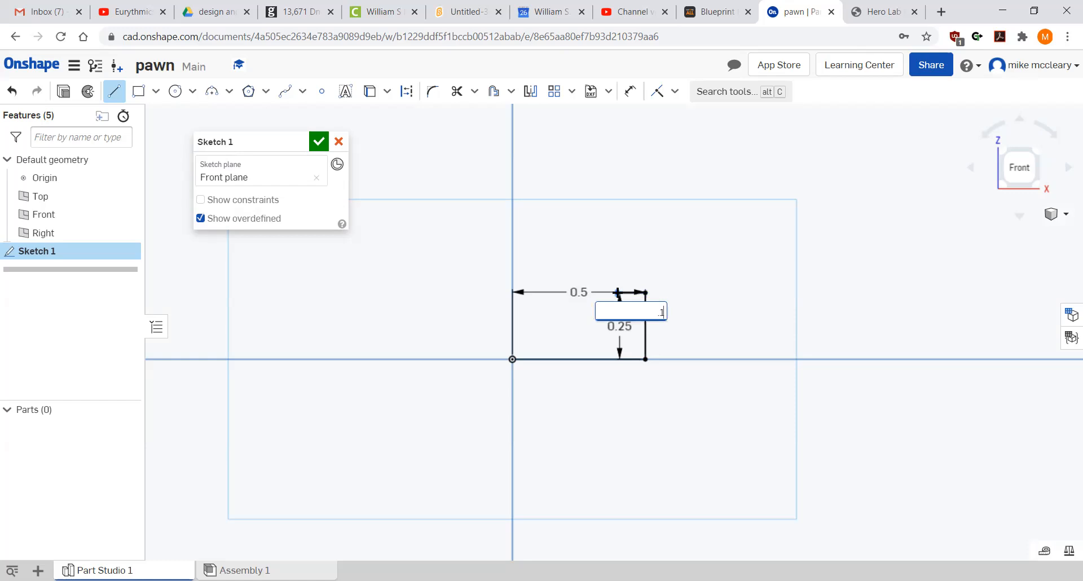
text(15)
key(Return)
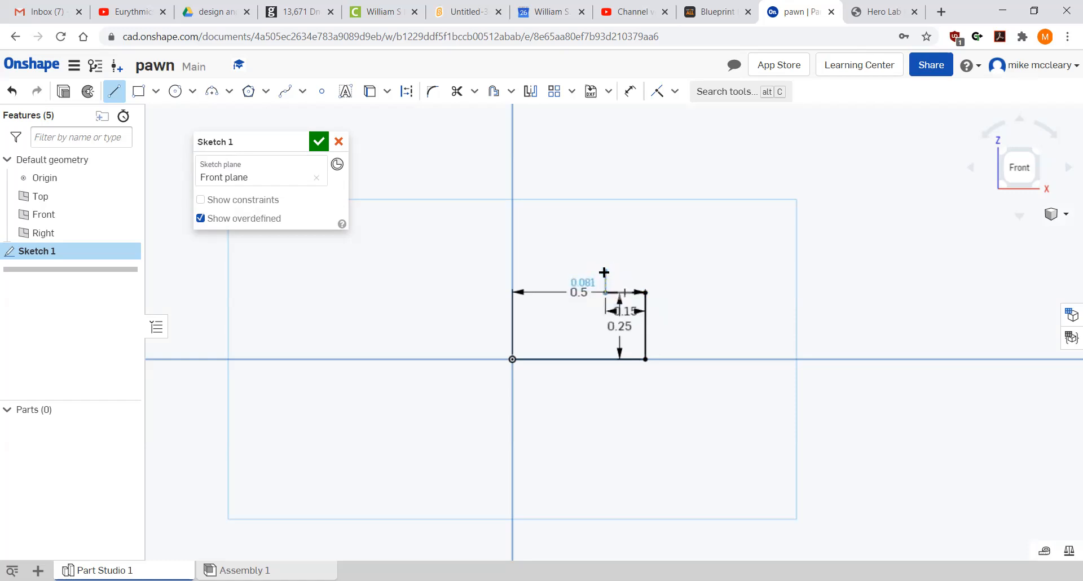
right_click(567, 328)
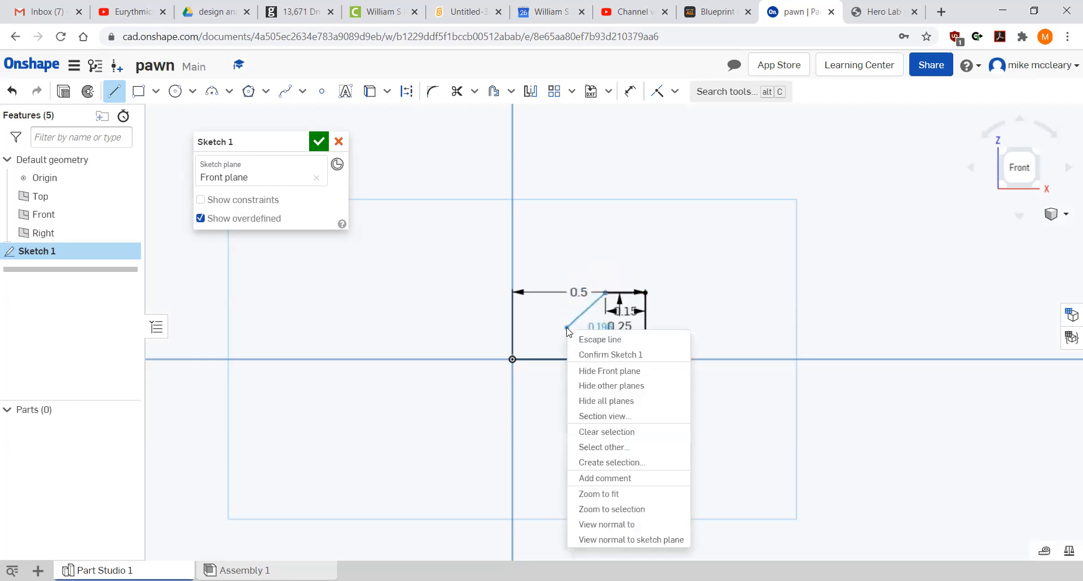
click(571, 340)
- Reposition the three dimensions outside the base profile so they no longer overlap the sketch lines
drag(625, 326, 706, 319)
drag(625, 311, 632, 262)
drag(574, 293, 596, 419)
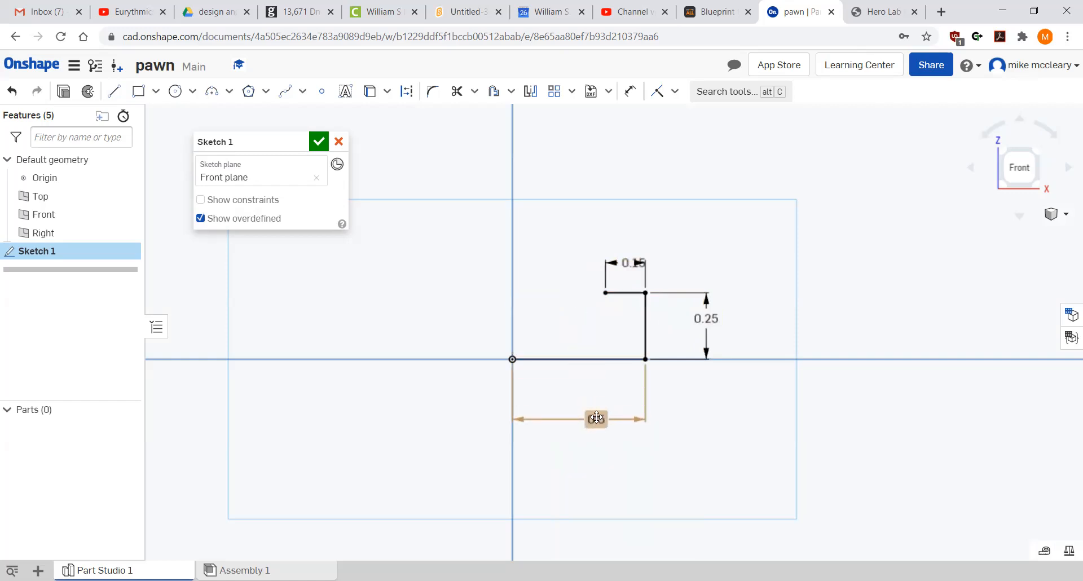
drag(646, 263, 677, 260)
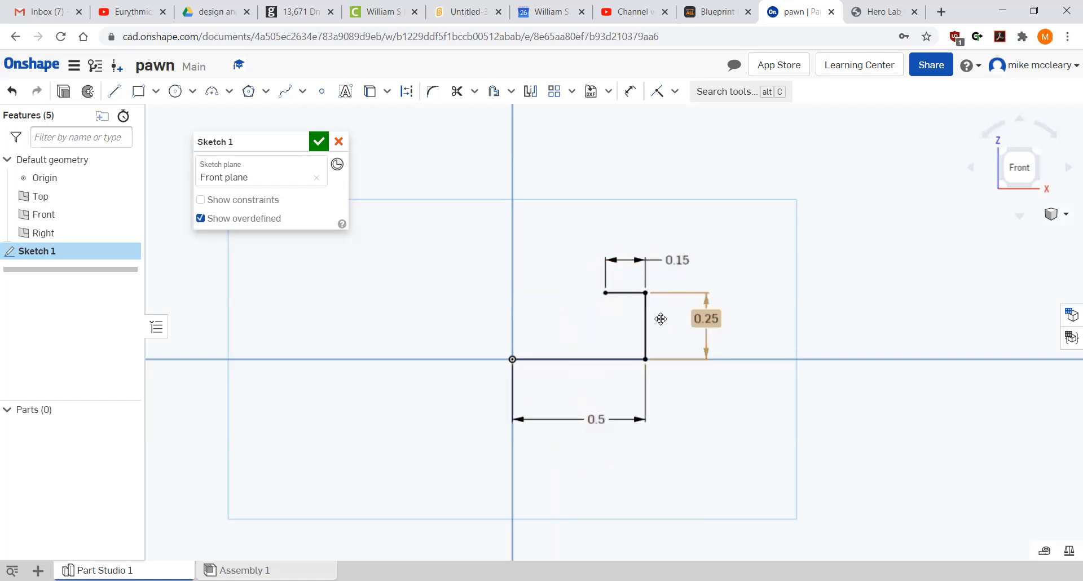
- Set the length of the short upper ledge line to 0.1
double_click(683, 260)
key(BackSpace)
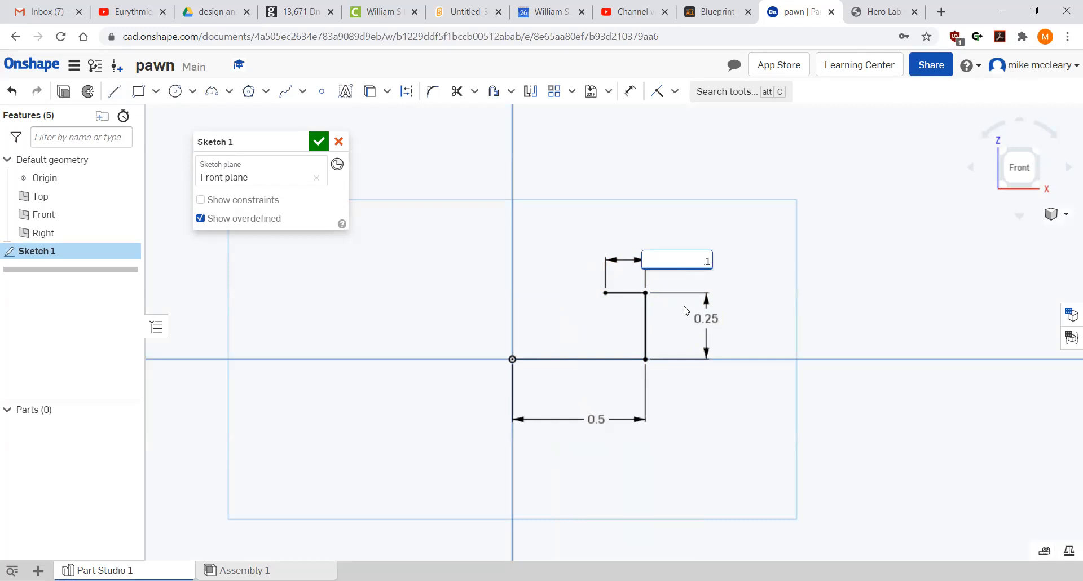
key(Return)
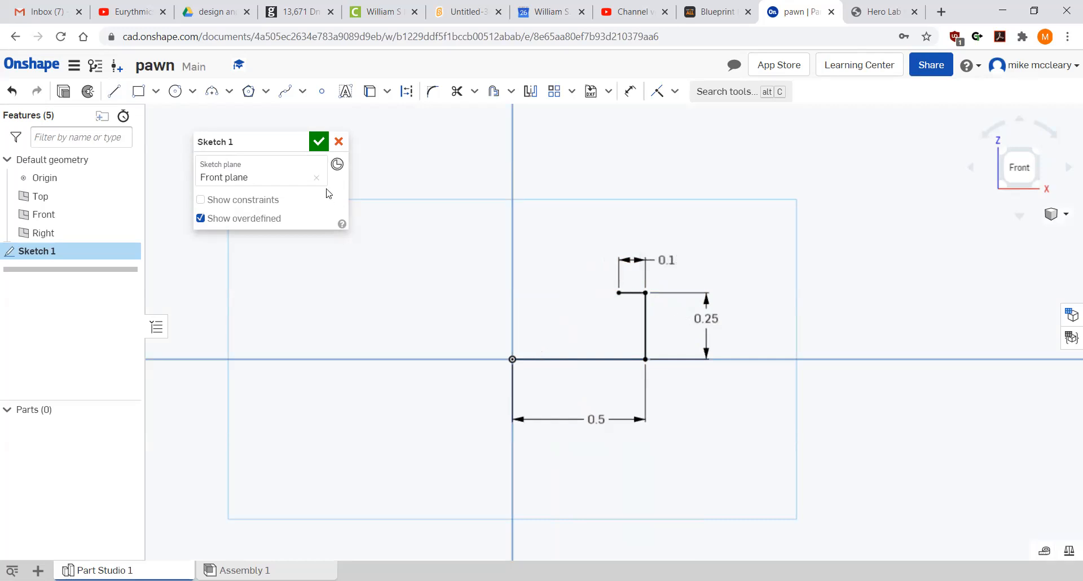
- Draw a vertical centre line up from the origin with a length of 1.75, and end the line chain
scroll(571, 245, down, 3)
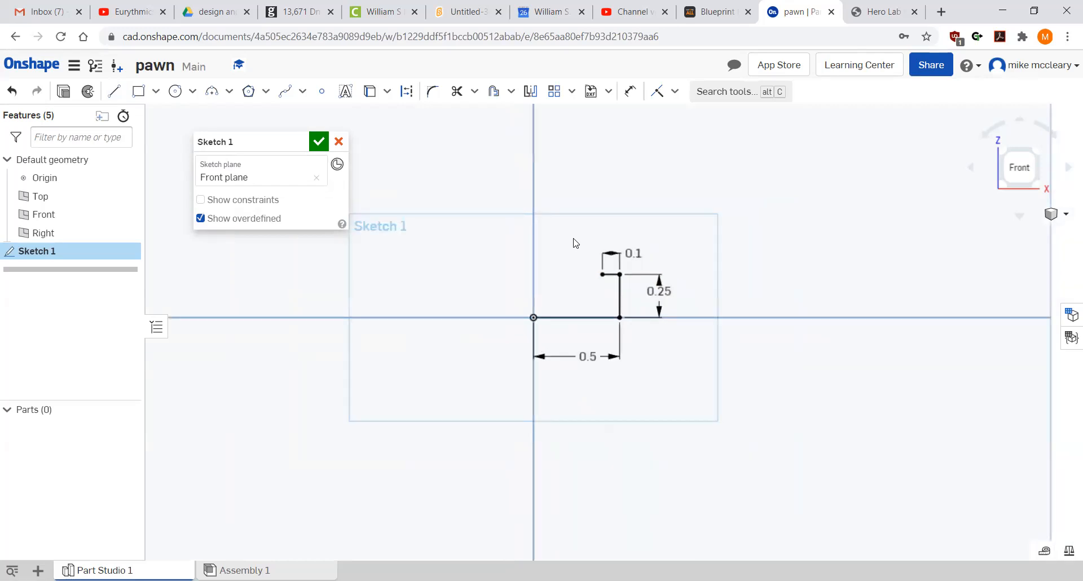
middle_drag(573, 242, 586, 358)
click(114, 91)
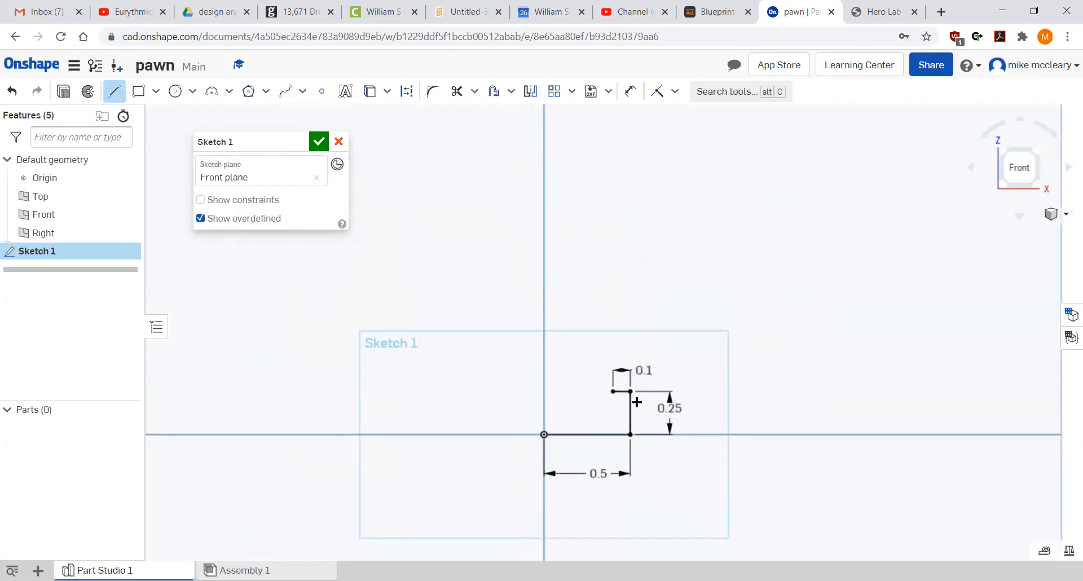
click(542, 435)
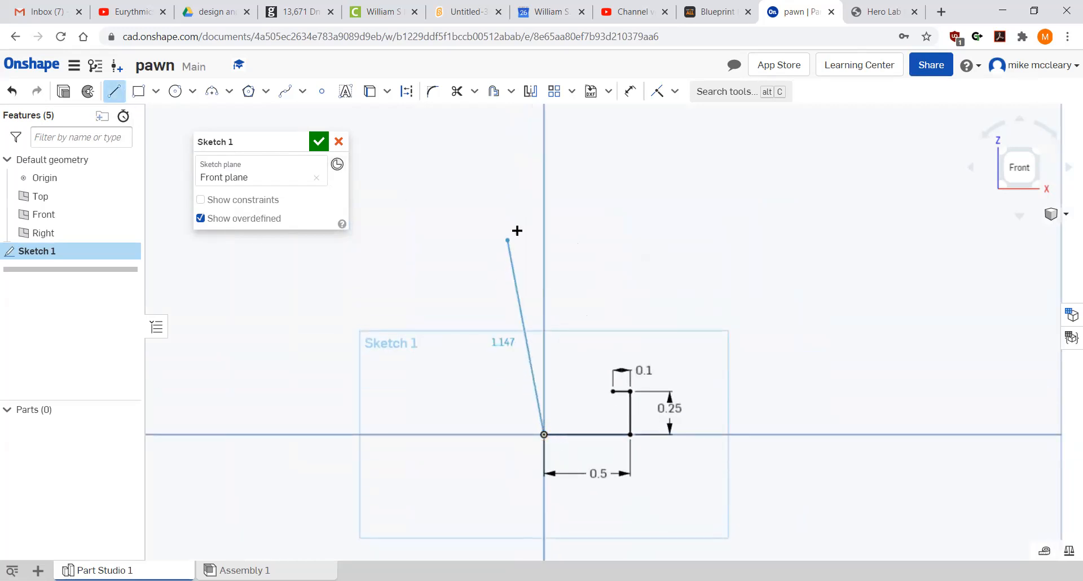
click(542, 186)
text(1.75)
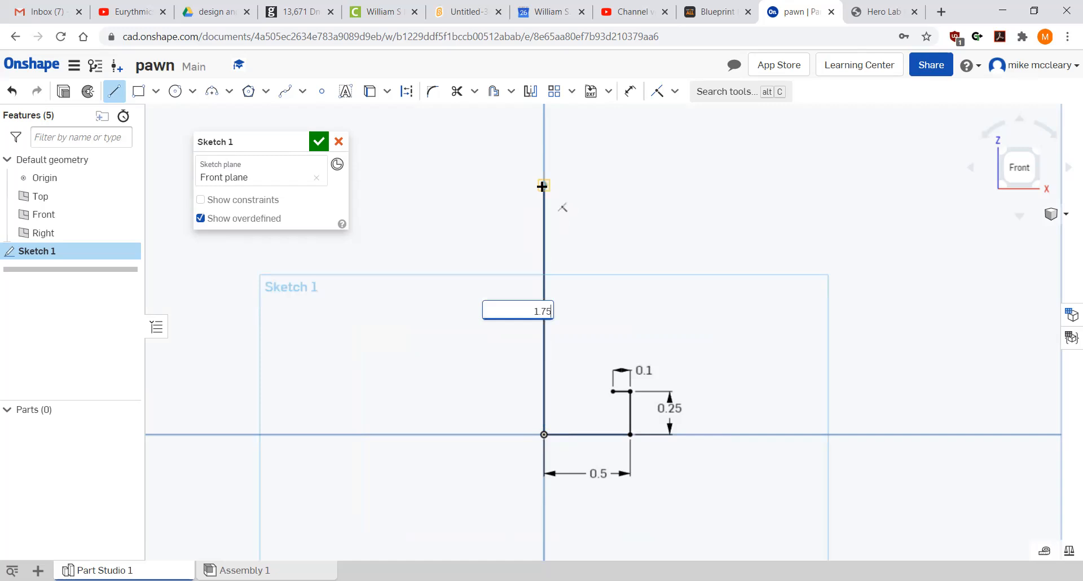
key(Return)
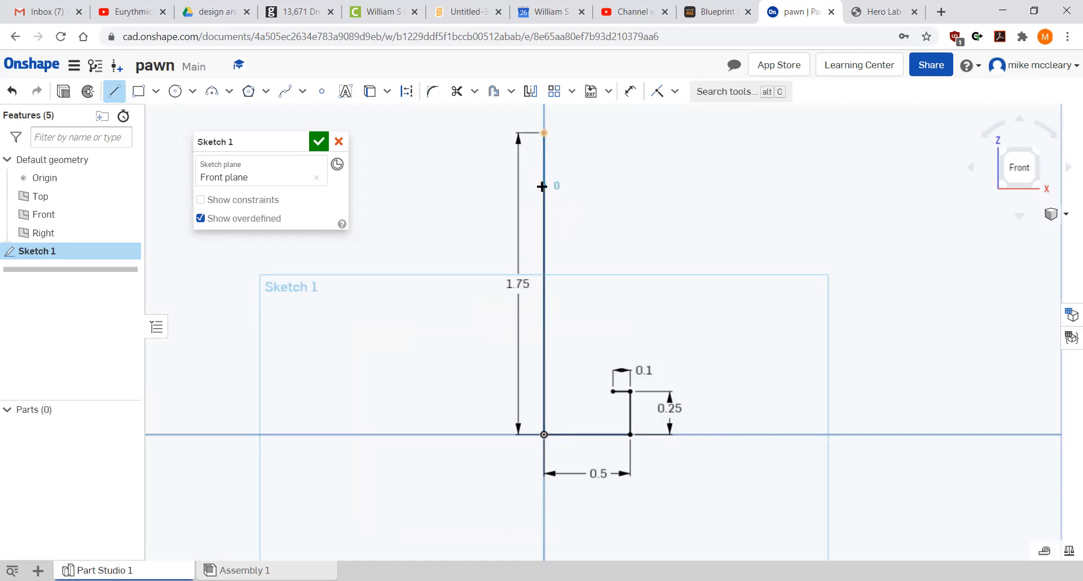
right_click(604, 196)
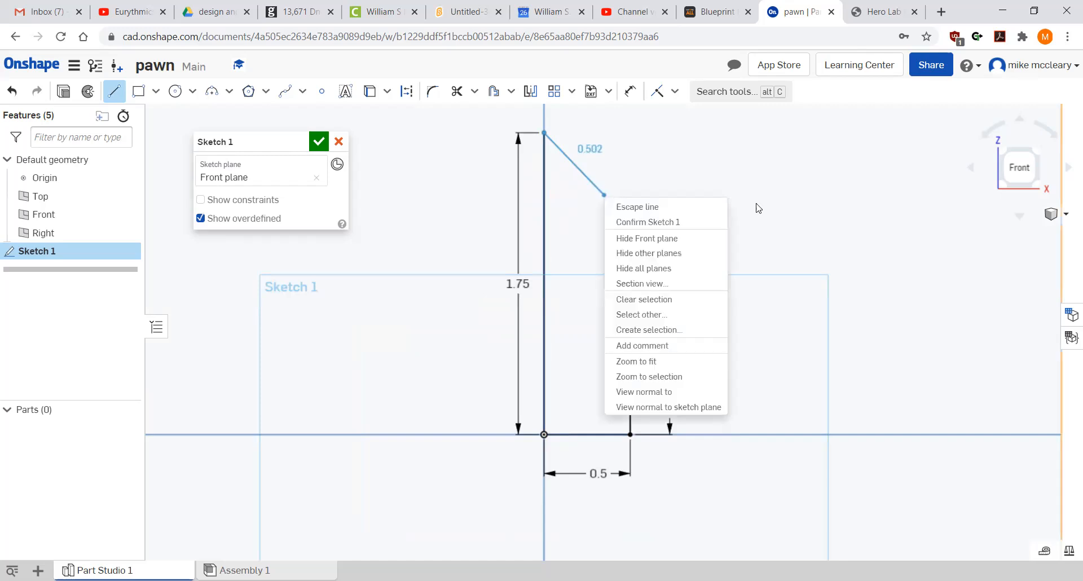
click(686, 209)
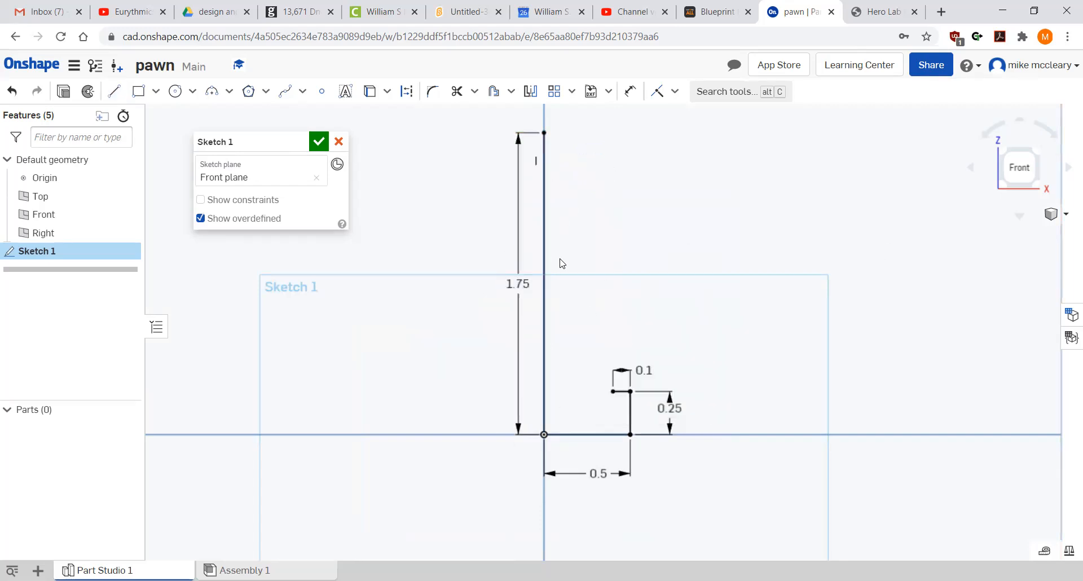
- Draw a three-point arc of about 1.4 radius from the ledge's inner end up to the neck, bowing toward the centre line
click(211, 91)
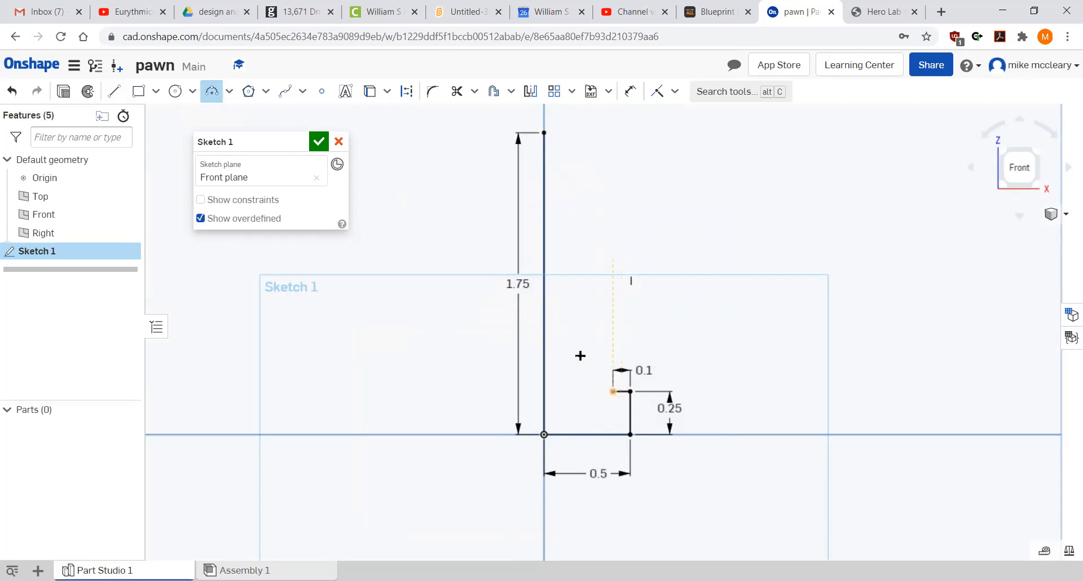
click(613, 391)
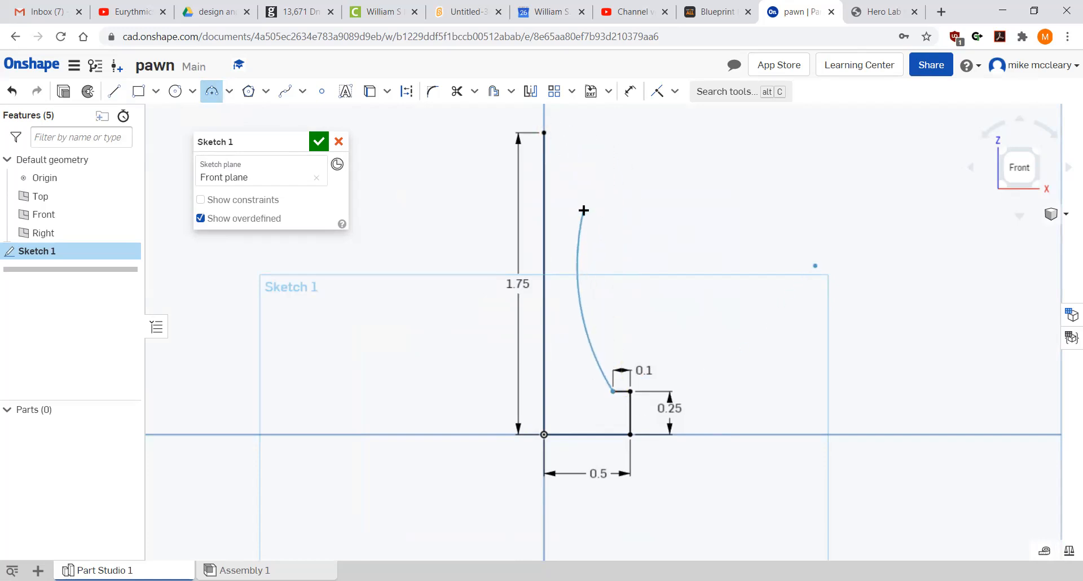
click(590, 175)
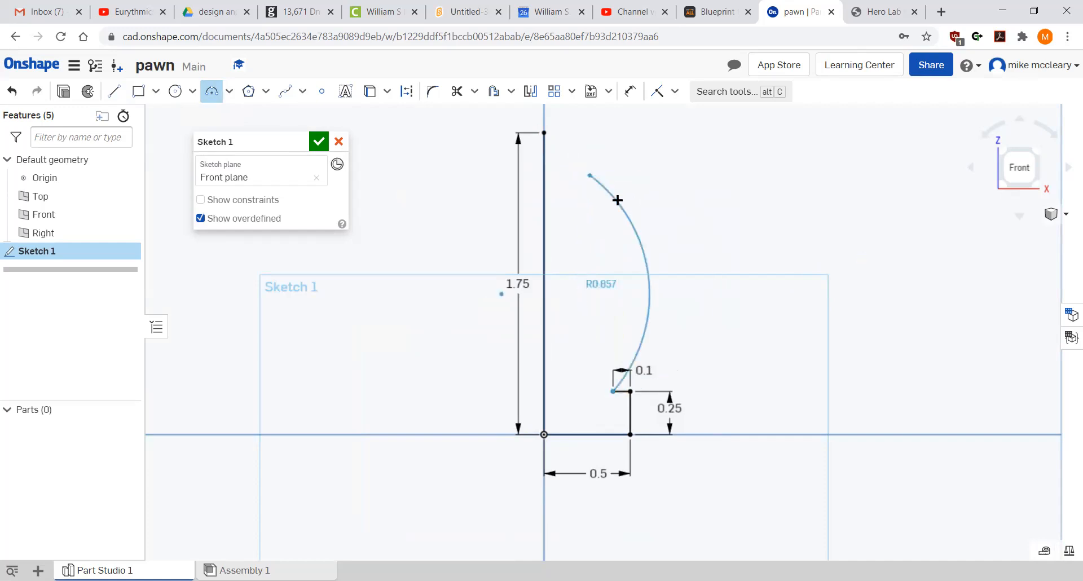
click(574, 265)
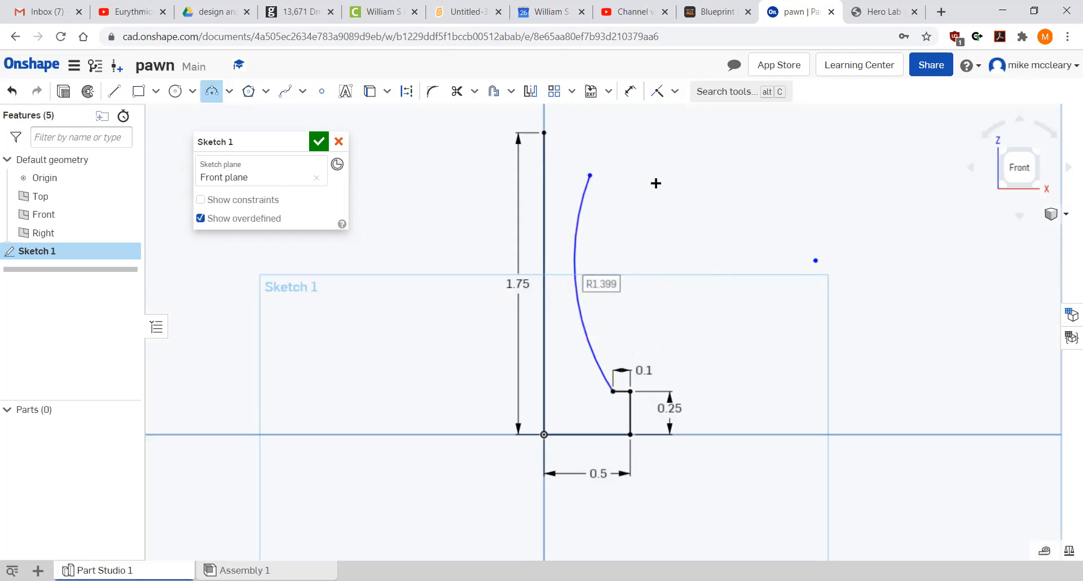
- Draw a rounded head arc of about 0.225 radius from the neck's upper end to the centre line's top, closing the profile
middle_drag(656, 183, 647, 236)
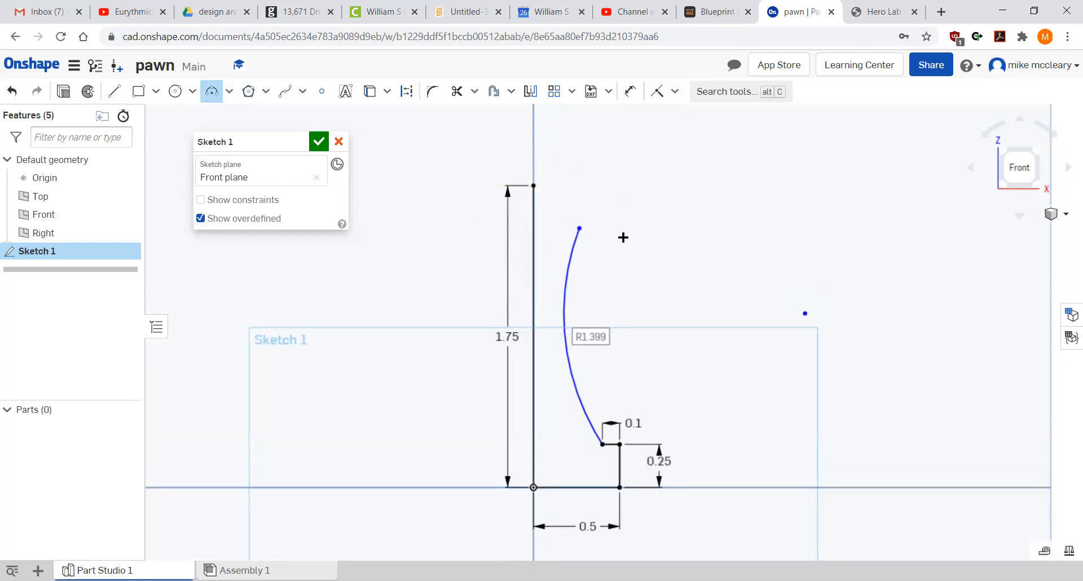
click(580, 227)
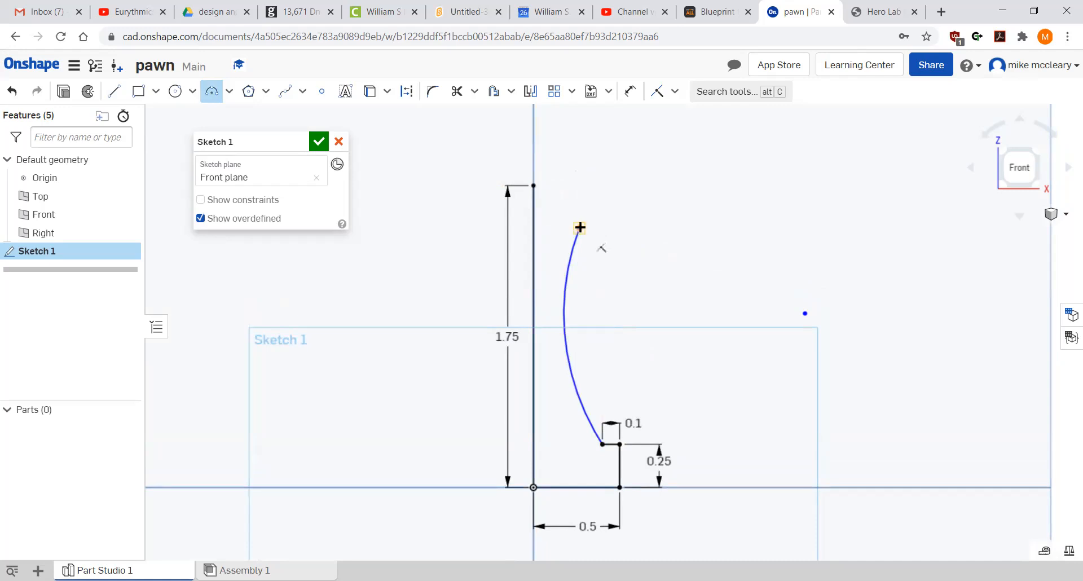
click(574, 152)
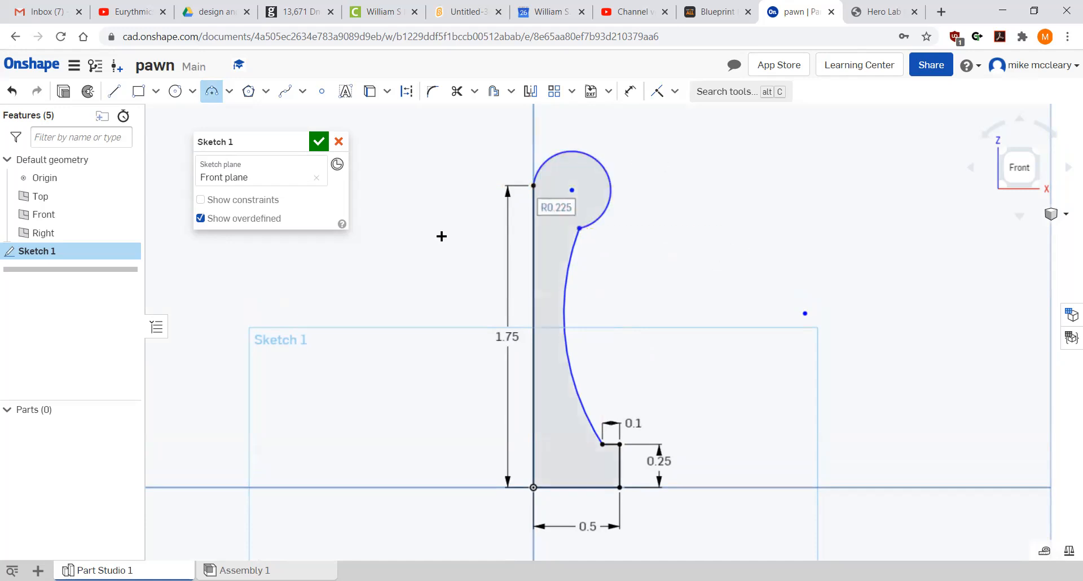
- Try a full solid revolve of the closed pawn profile about the vertical centre line, inspect the preview and cancel it
click(91, 93)
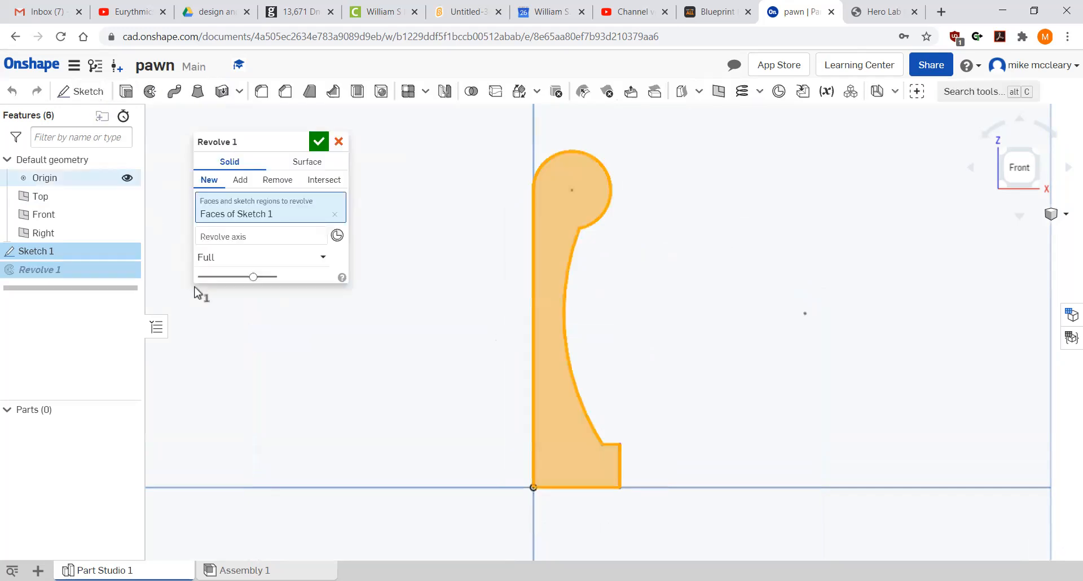
click(278, 235)
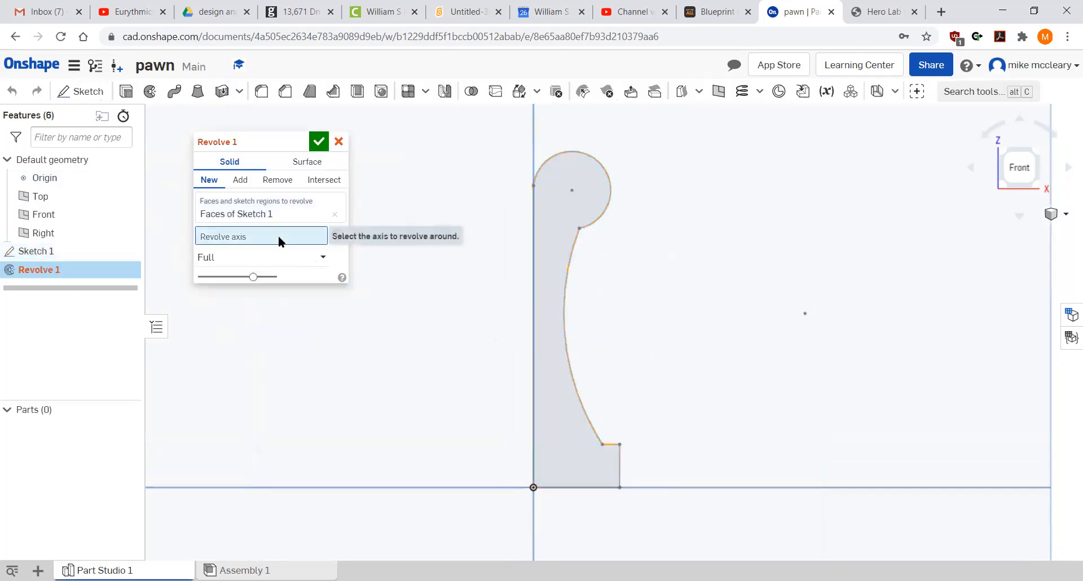
click(533, 388)
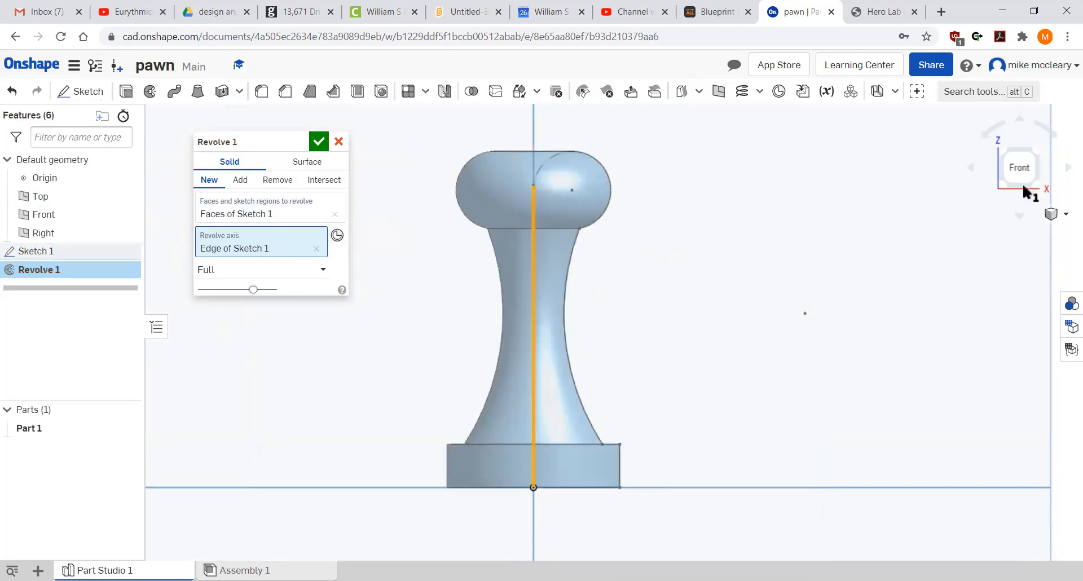
click(1059, 220)
click(1009, 263)
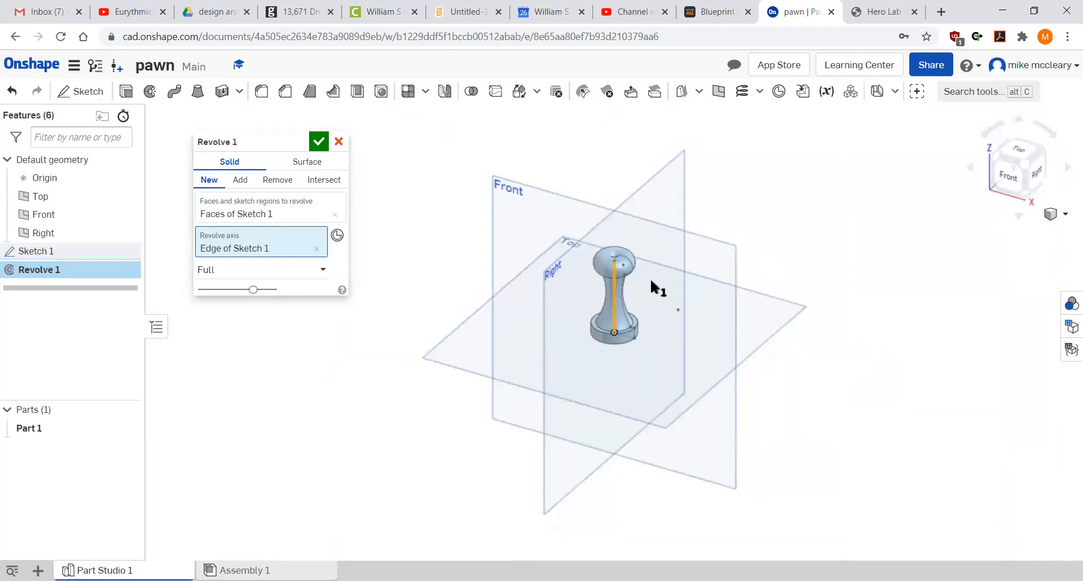
scroll(619, 269, up, 5)
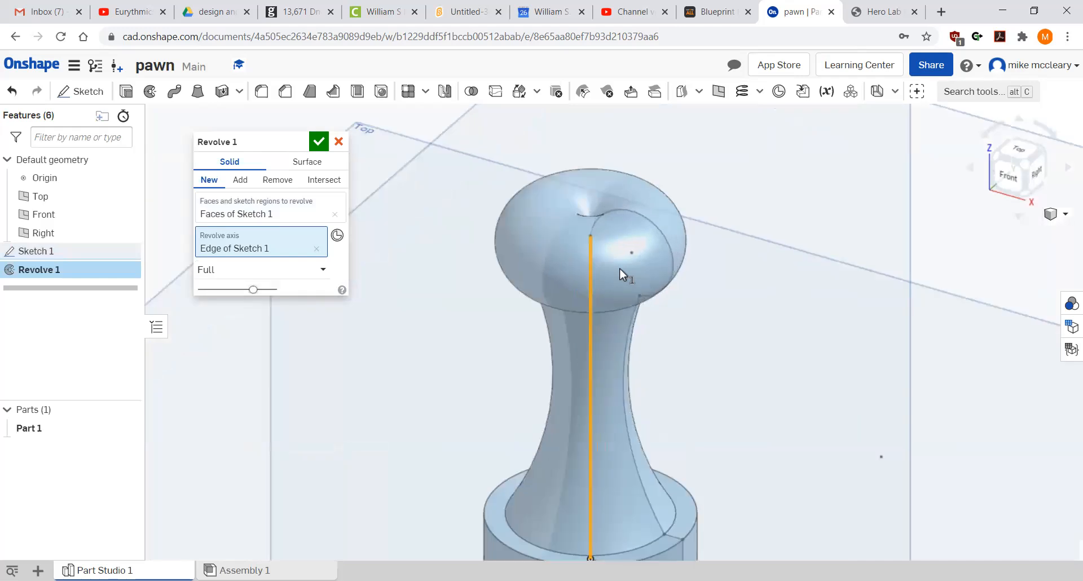
scroll(619, 268, down, 2)
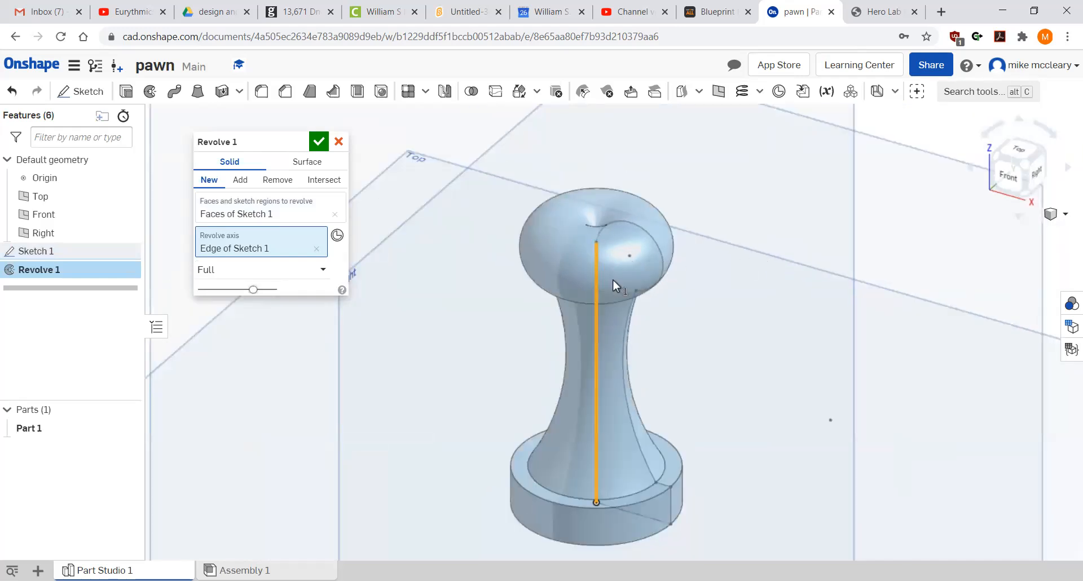
click(342, 142)
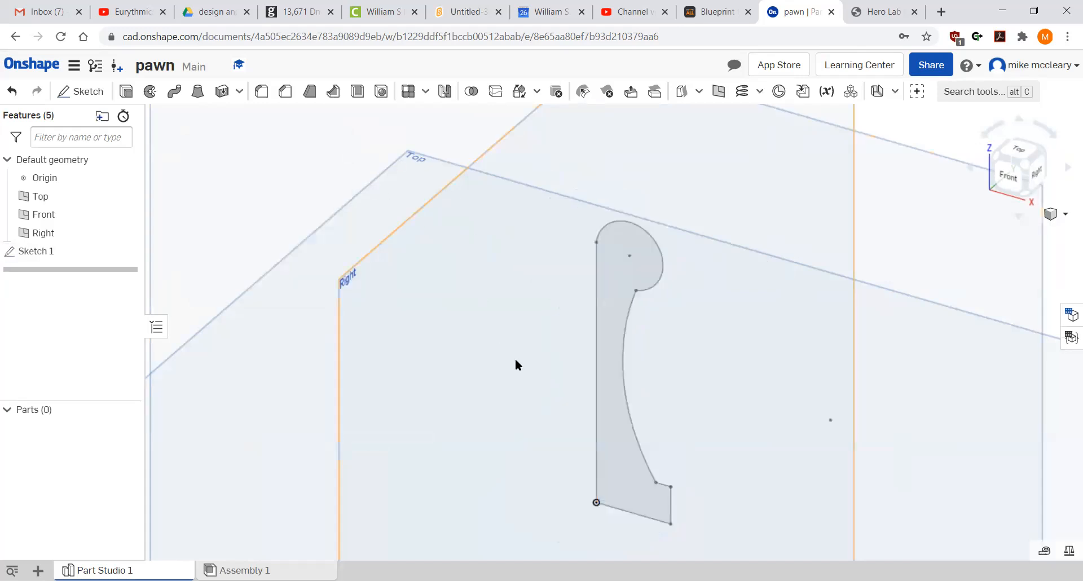
- Reopen the pawn profile sketch for editing and delete both the neck arc and the rounded head arc
click(1010, 176)
scroll(638, 246, up, 2)
scroll(638, 247, up, 2)
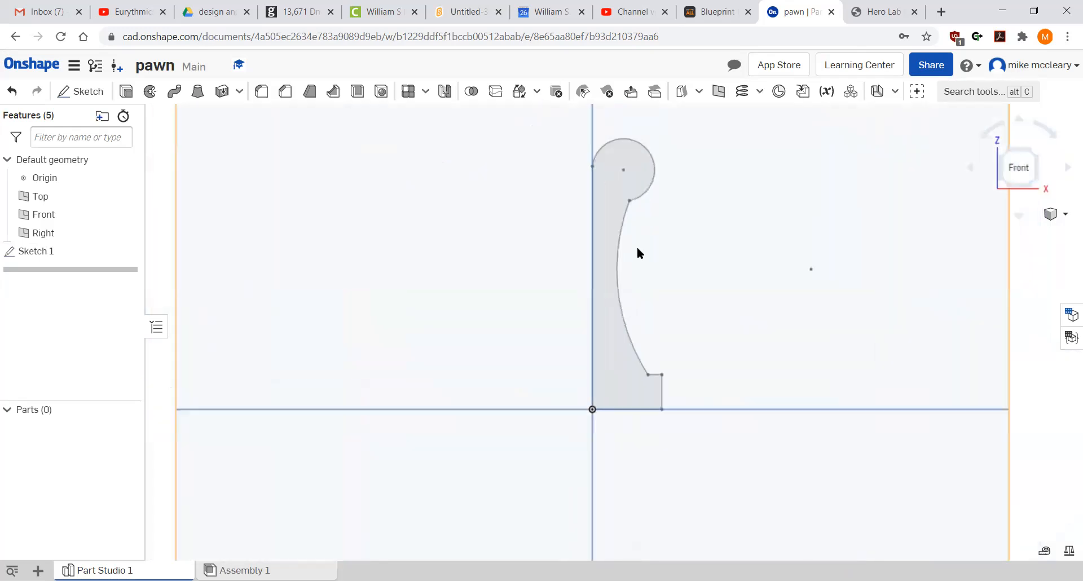
right_click(627, 321)
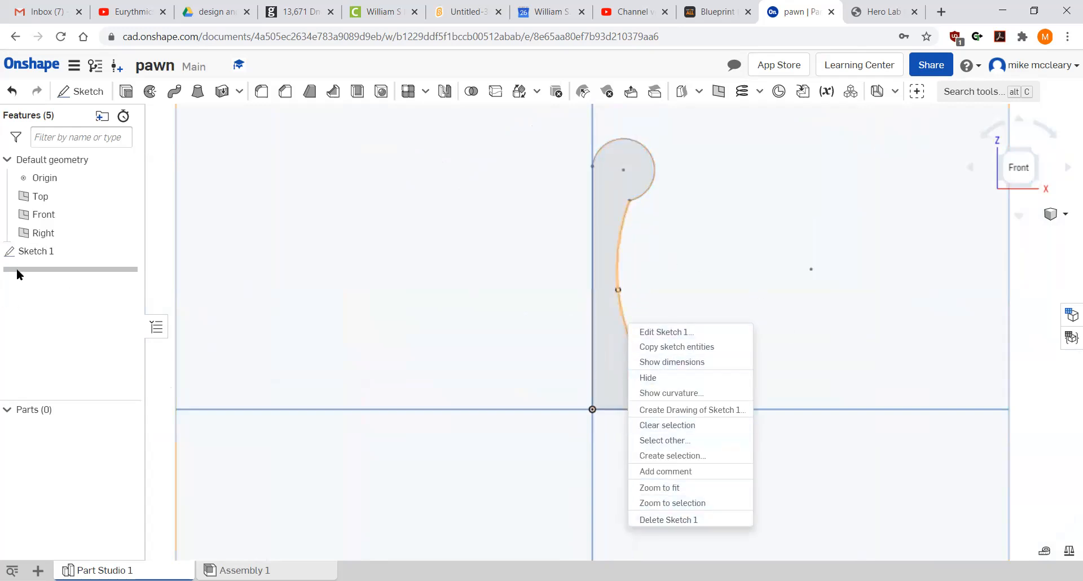
double_click(29, 251)
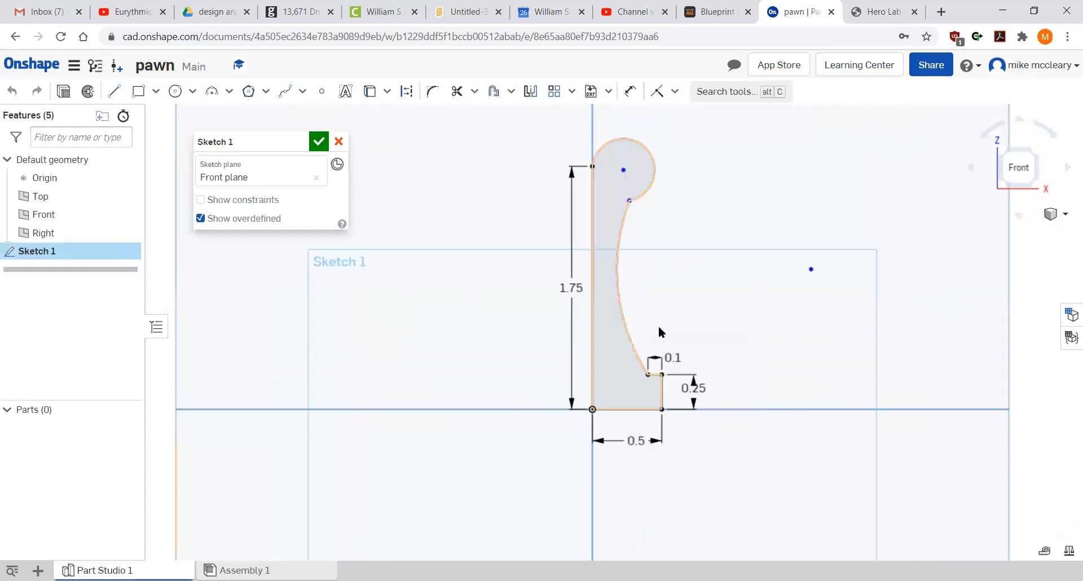
right_click(624, 322)
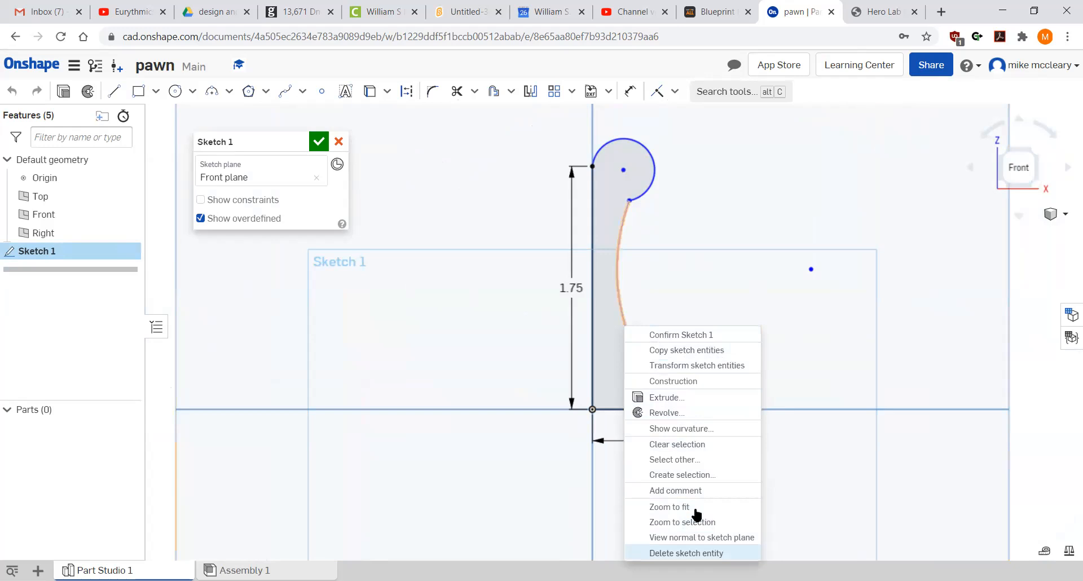
click(688, 552)
right_click(643, 197)
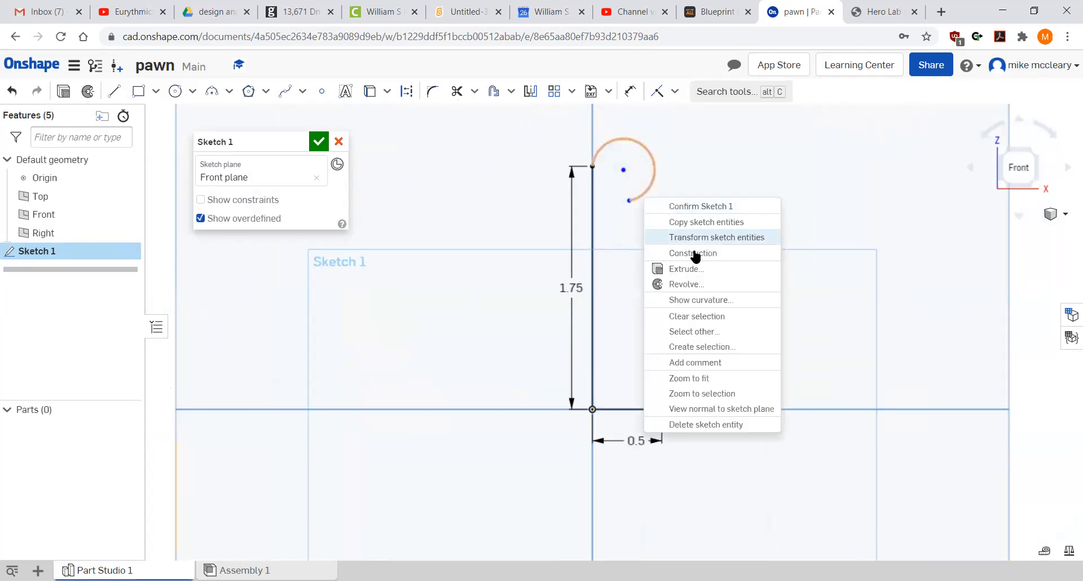
click(709, 424)
- Draw a three-point neck arc from the ledge's inner end up to a point above the base line's midpoint, bowing toward the centre line
click(212, 91)
click(648, 374)
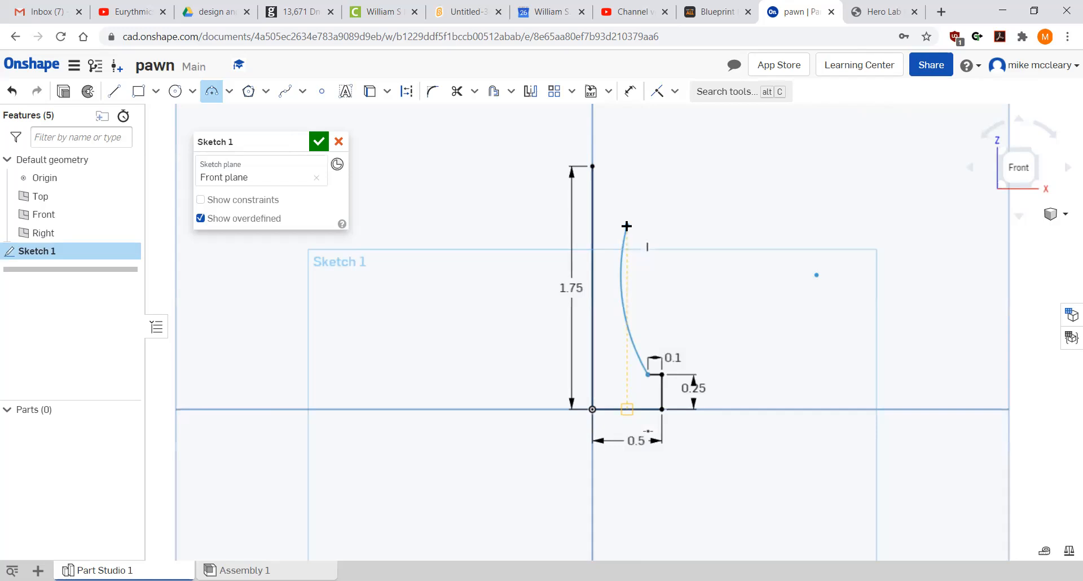
click(626, 225)
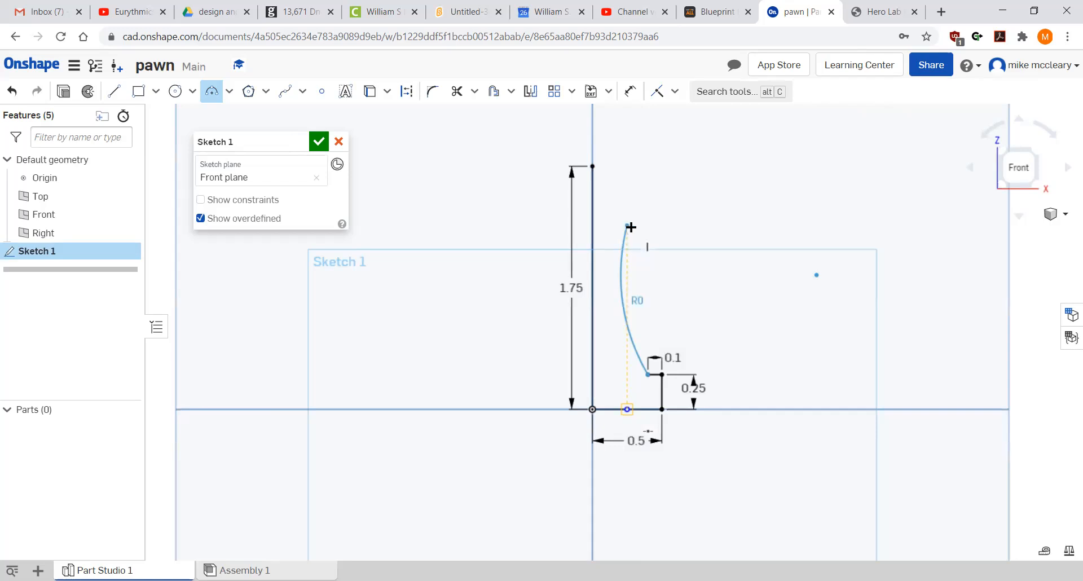
click(618, 260)
- Try a rounded head arc of about 0.31 radius between the neck arc's upper end and the centre line's top, and delete it
click(627, 225)
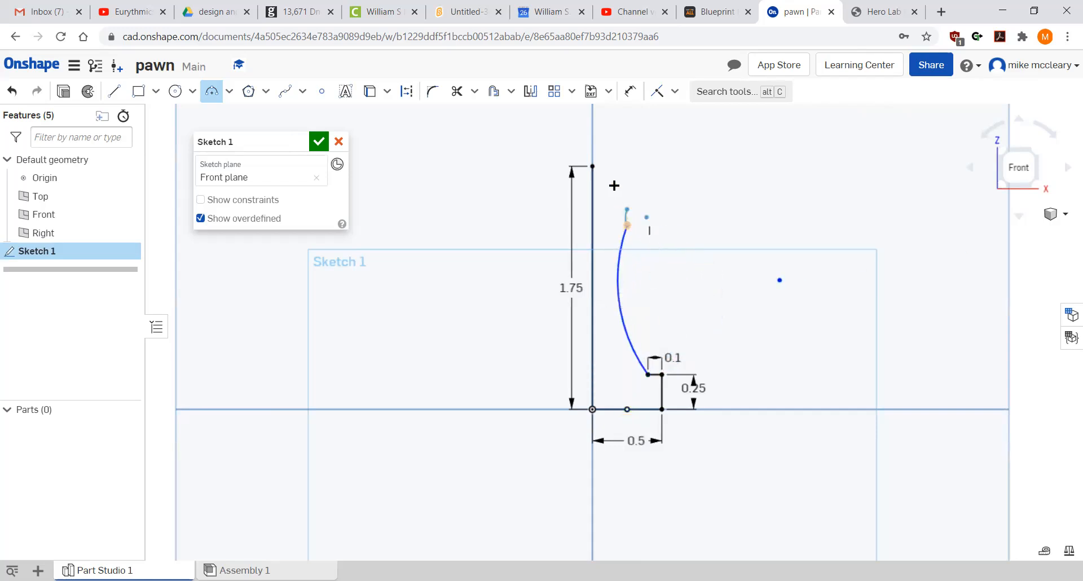
click(594, 169)
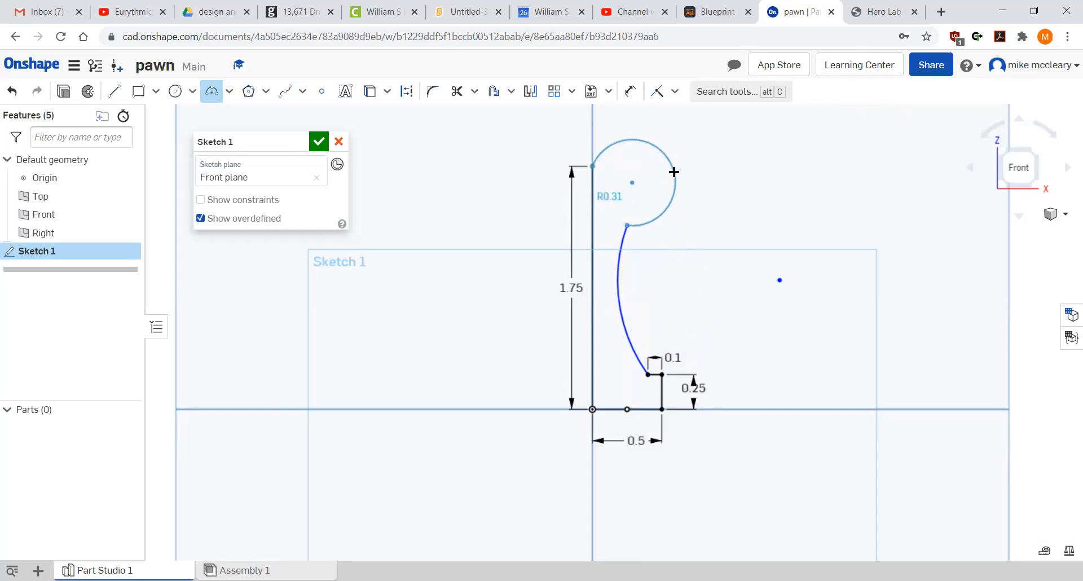
click(674, 172)
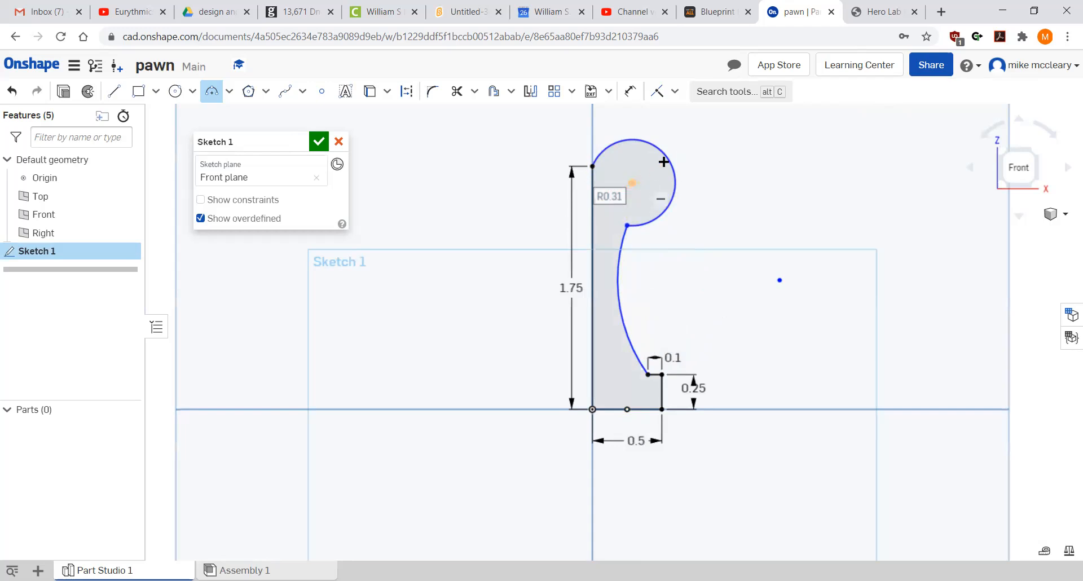
right_click(685, 157)
click(718, 167)
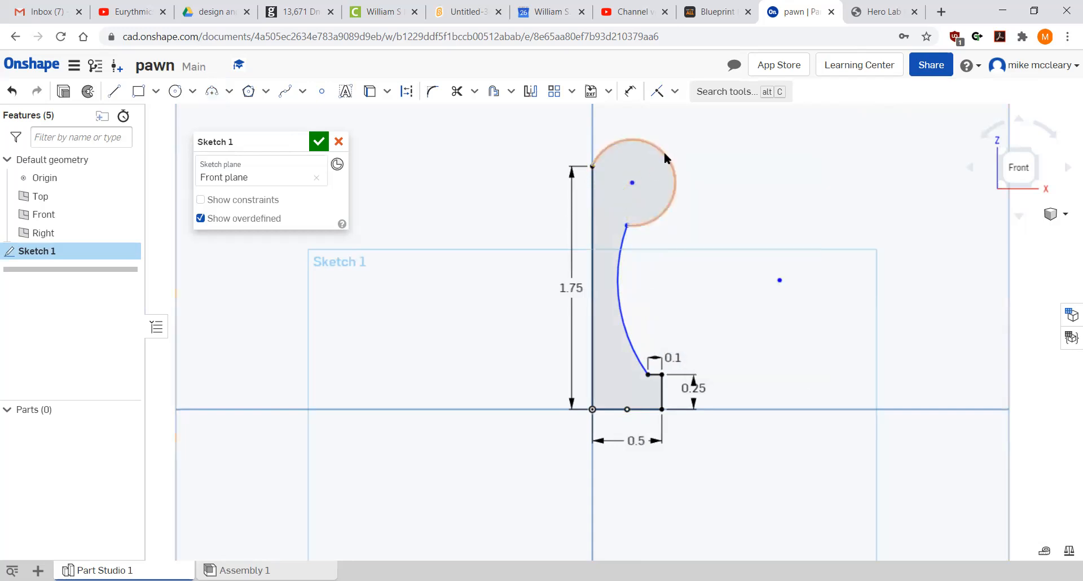
right_click(665, 151)
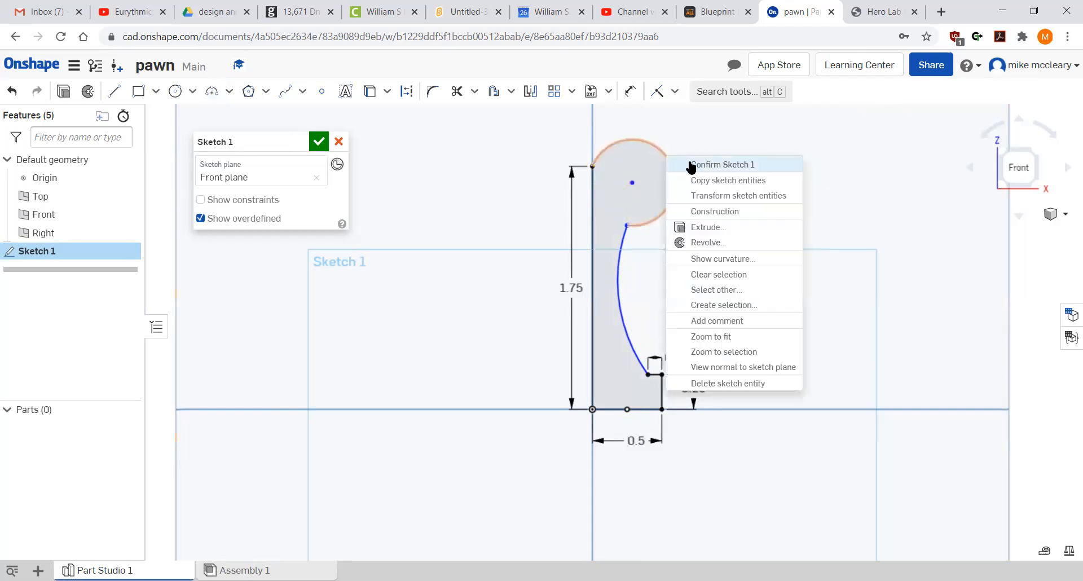
click(706, 383)
- Draw a shallow three-point head arc of about 0.38 radius from the centre line's top to the neck arc's upper end
click(211, 90)
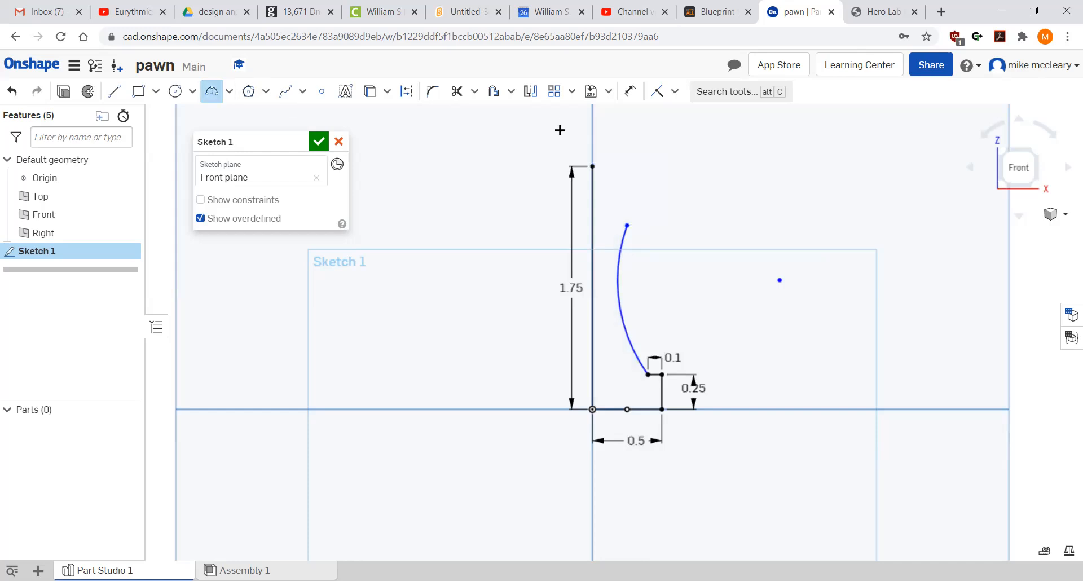
click(598, 172)
click(627, 225)
right_click(620, 198)
click(636, 212)
click(593, 165)
click(626, 222)
click(628, 201)
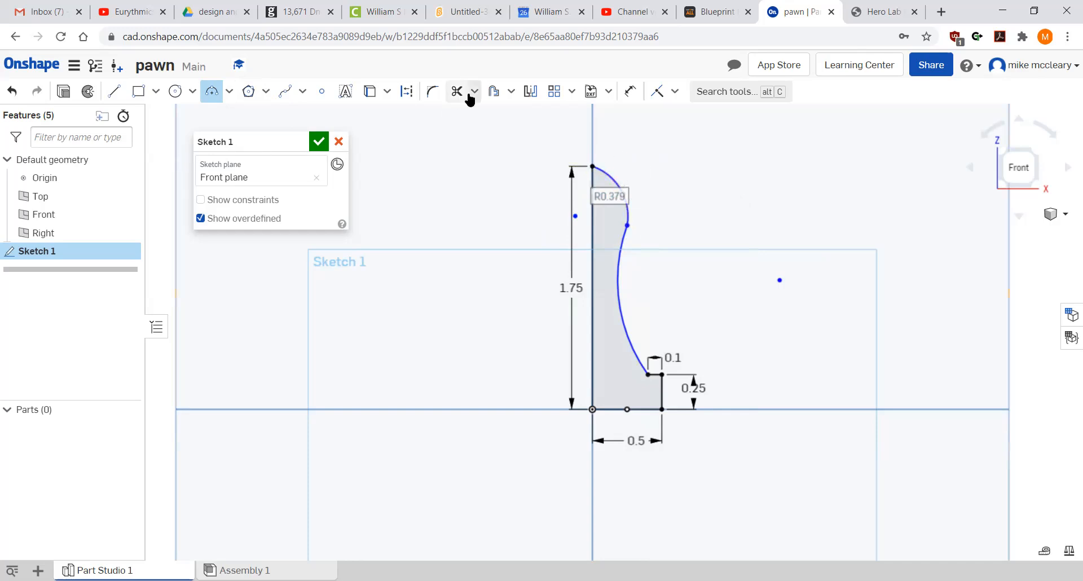
- Try a full revolve of the profile with the shallow head arc about the centre line, inspect the preview and cancel it
click(89, 91)
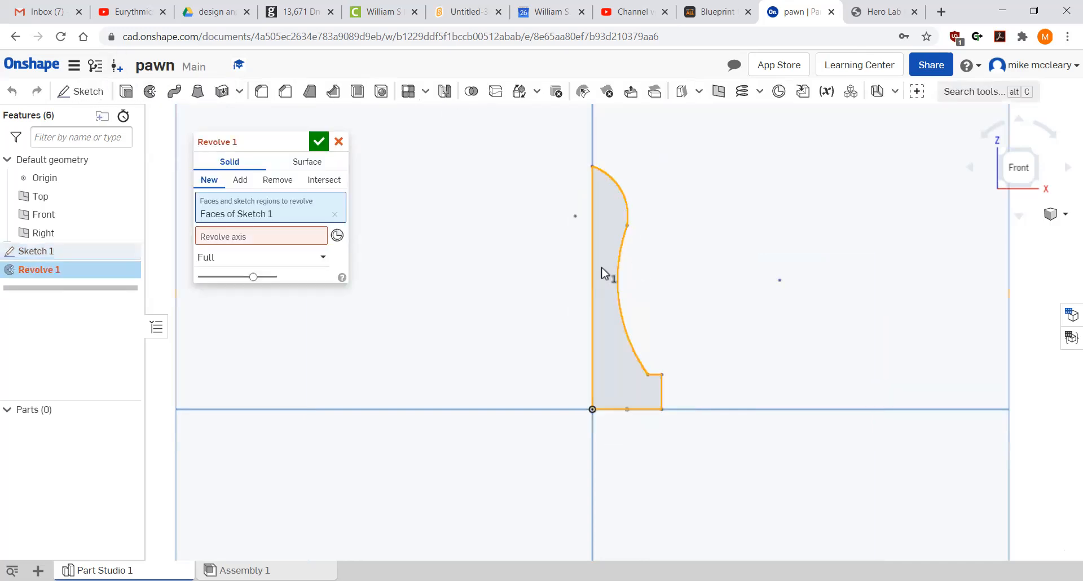
click(592, 272)
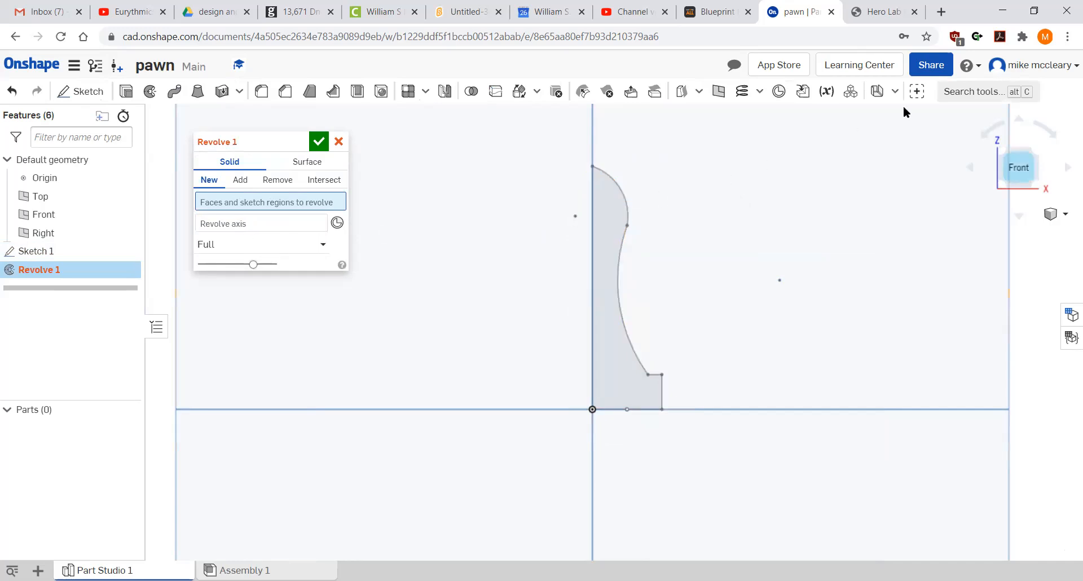
click(1048, 216)
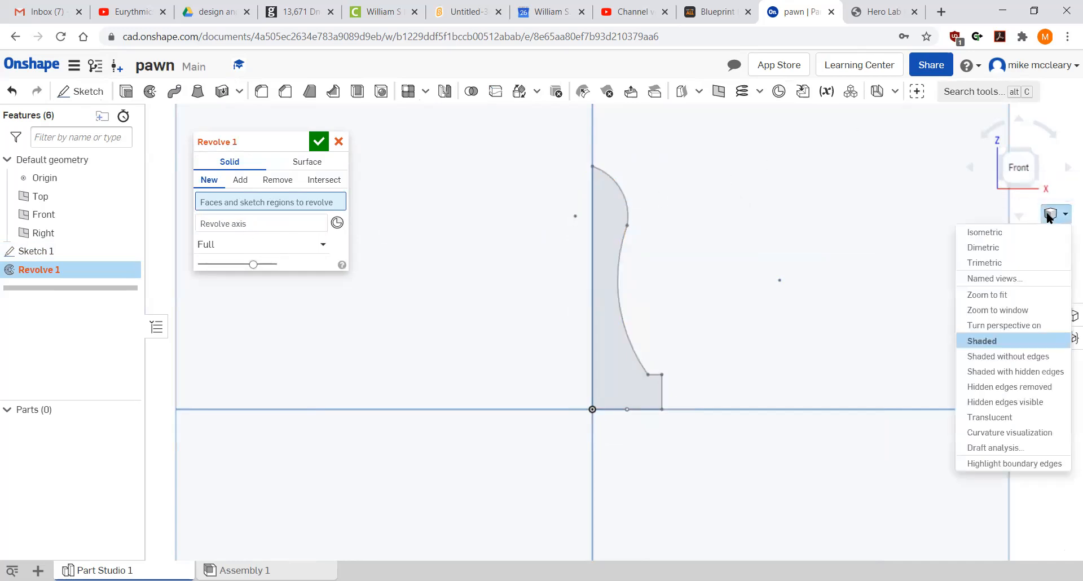
click(279, 222)
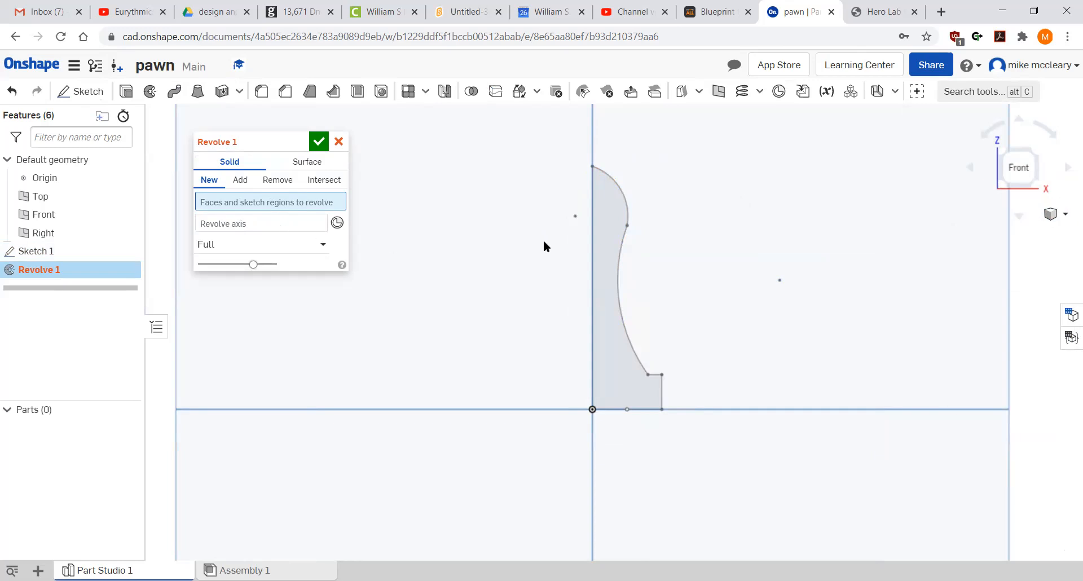
click(593, 248)
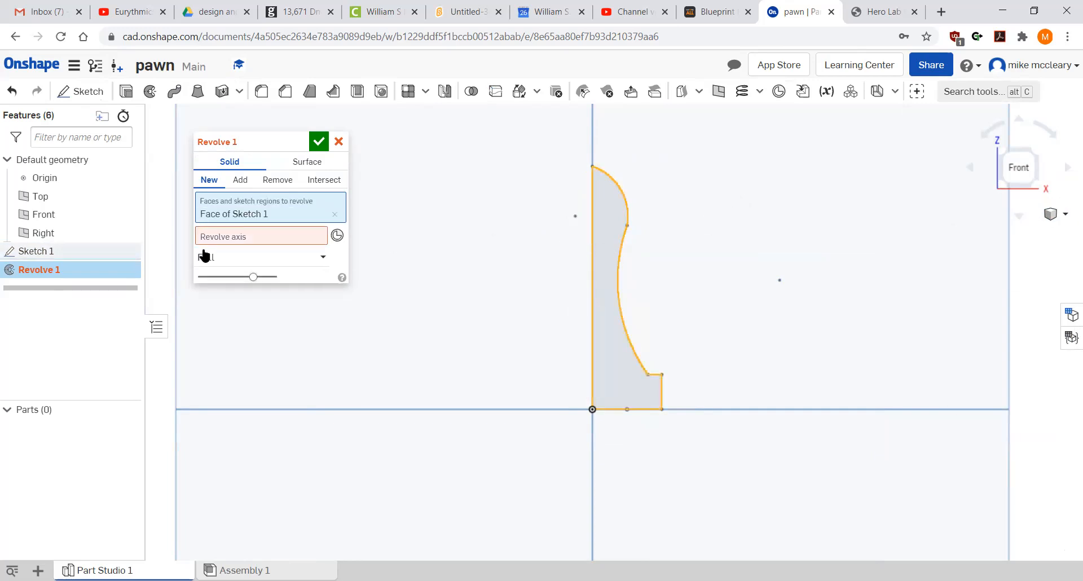
click(242, 234)
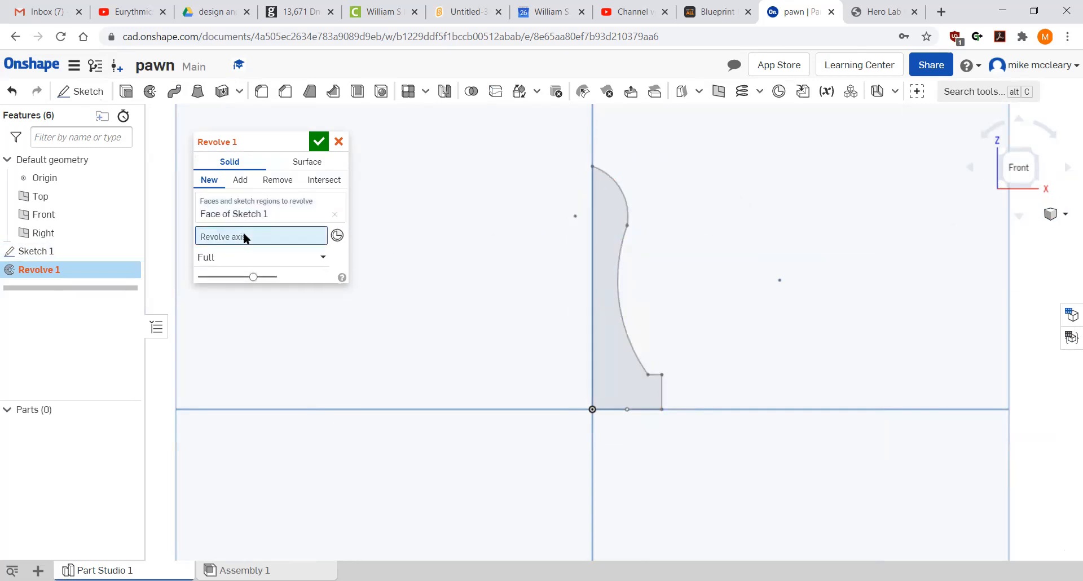
click(591, 254)
click(1050, 216)
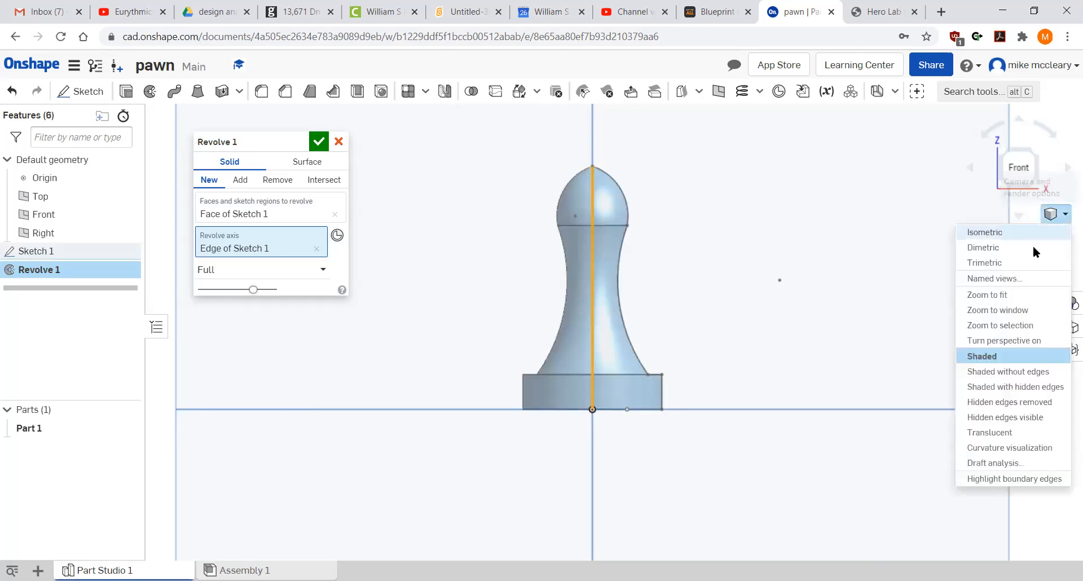
click(952, 260)
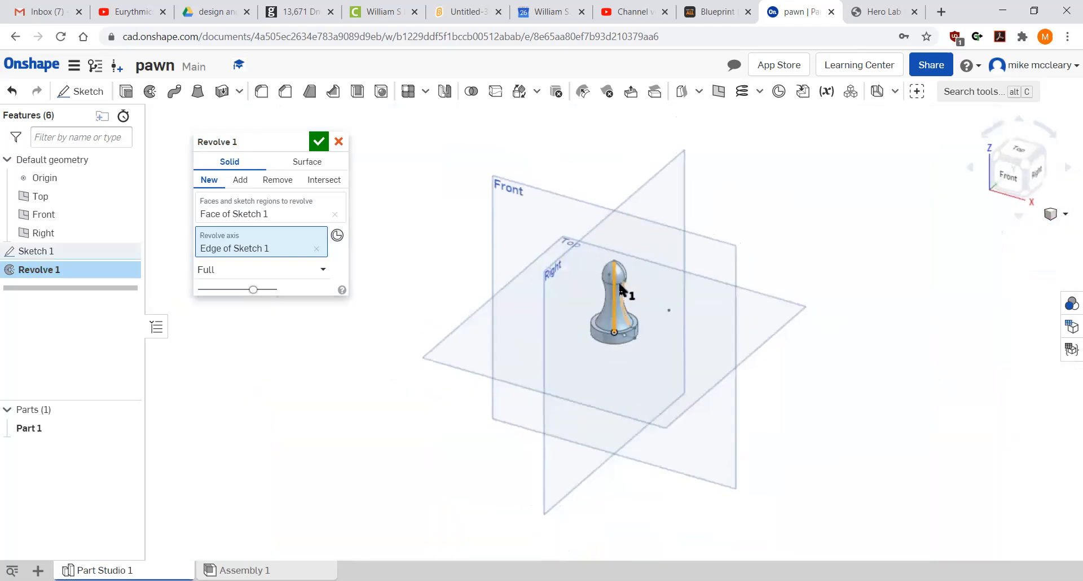
scroll(620, 282, up, 5)
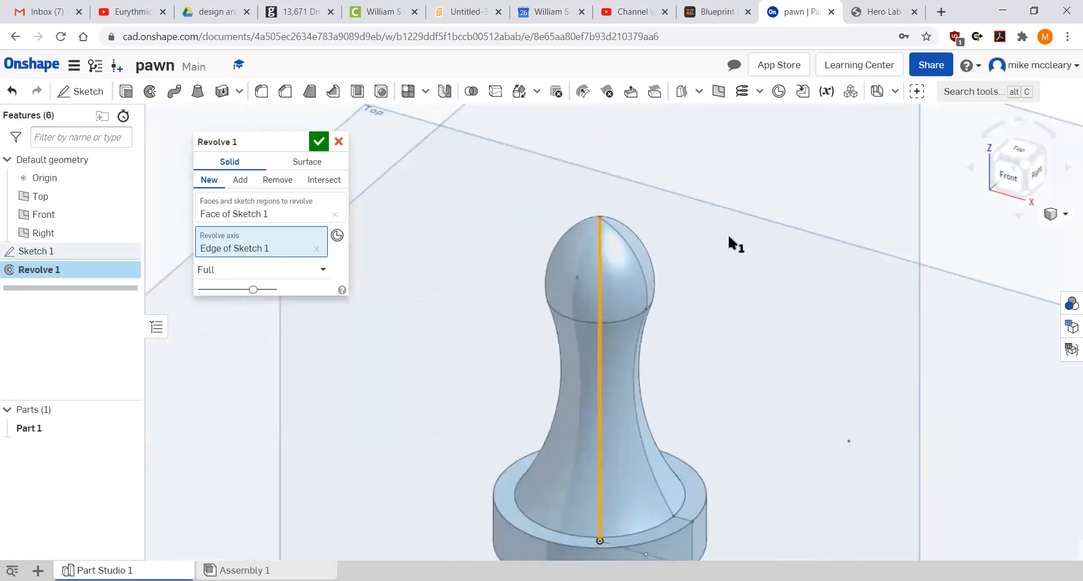
scroll(730, 236, down, 5)
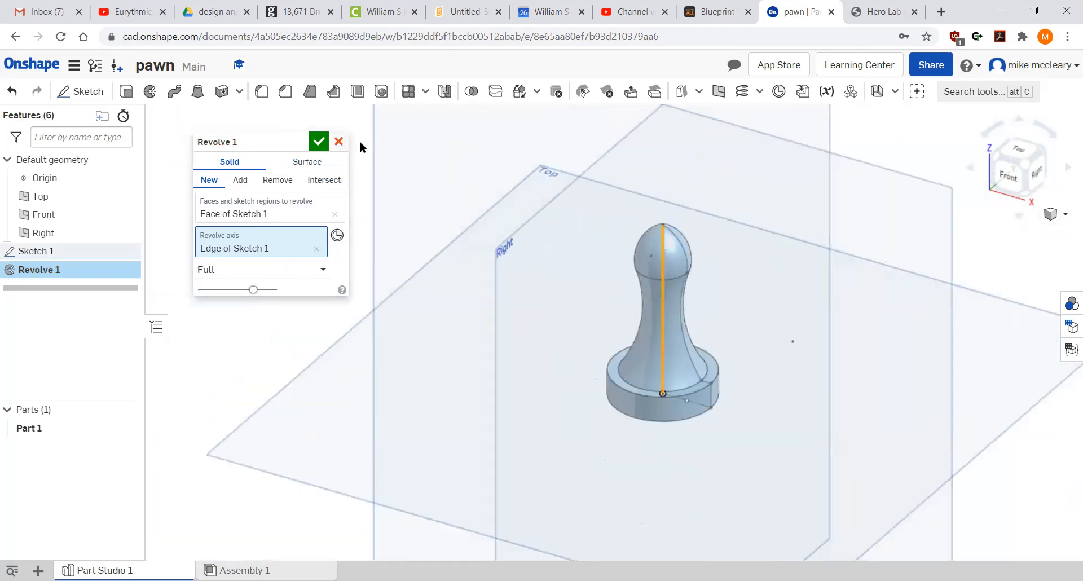
key(Escape)
- Reopen the profile sketch for editing and delete the shallow head arc between the neck and the centre line's top
click(57, 252)
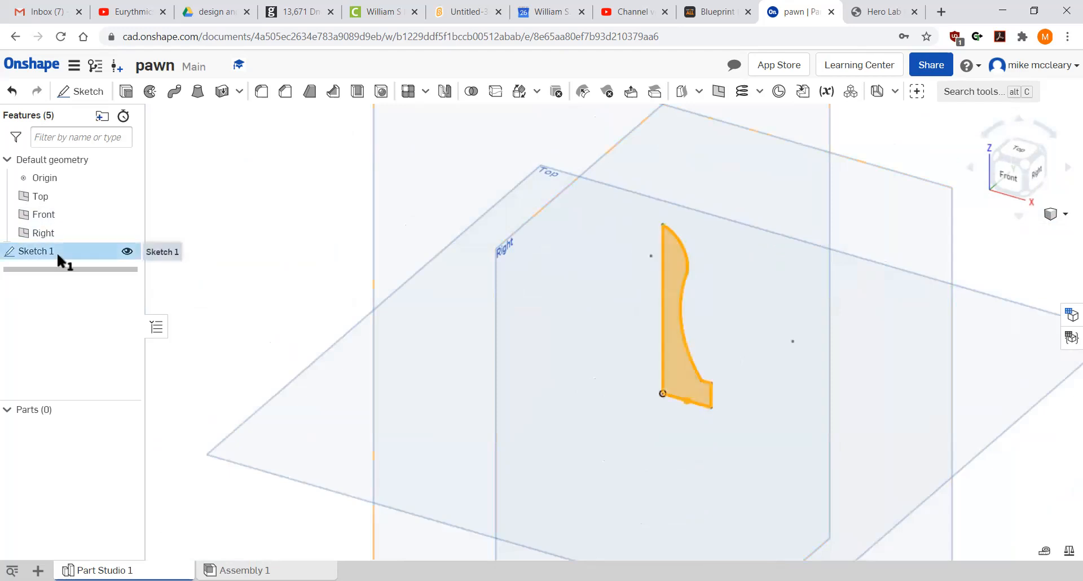
double_click(57, 251)
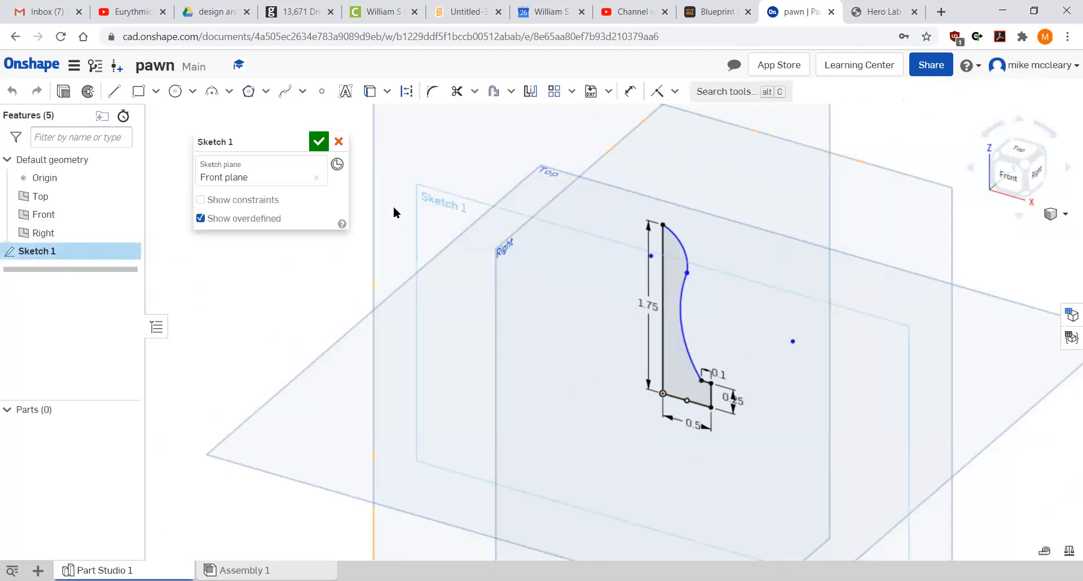
right_click(680, 244)
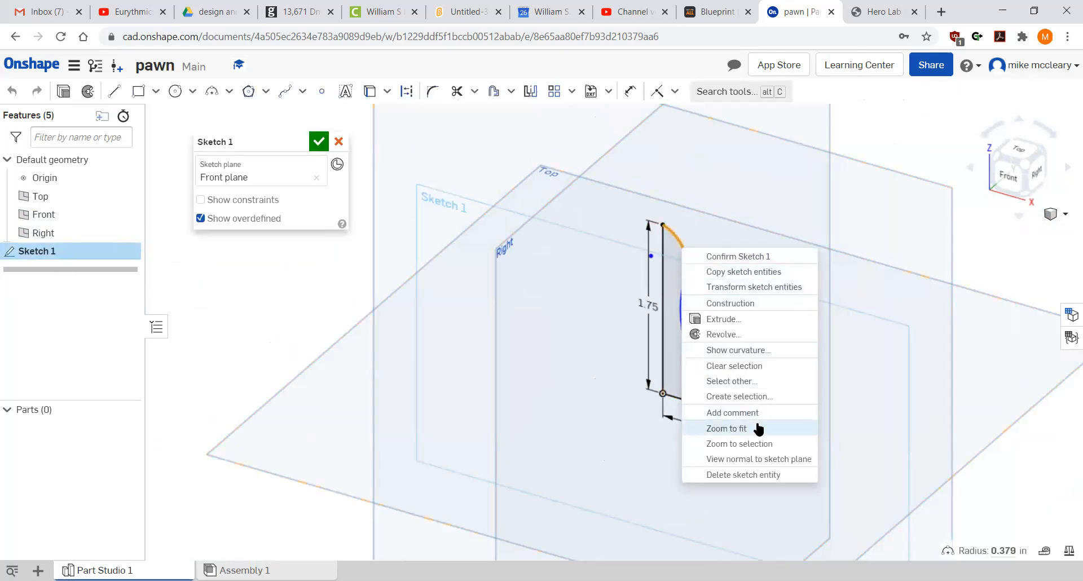
click(743, 474)
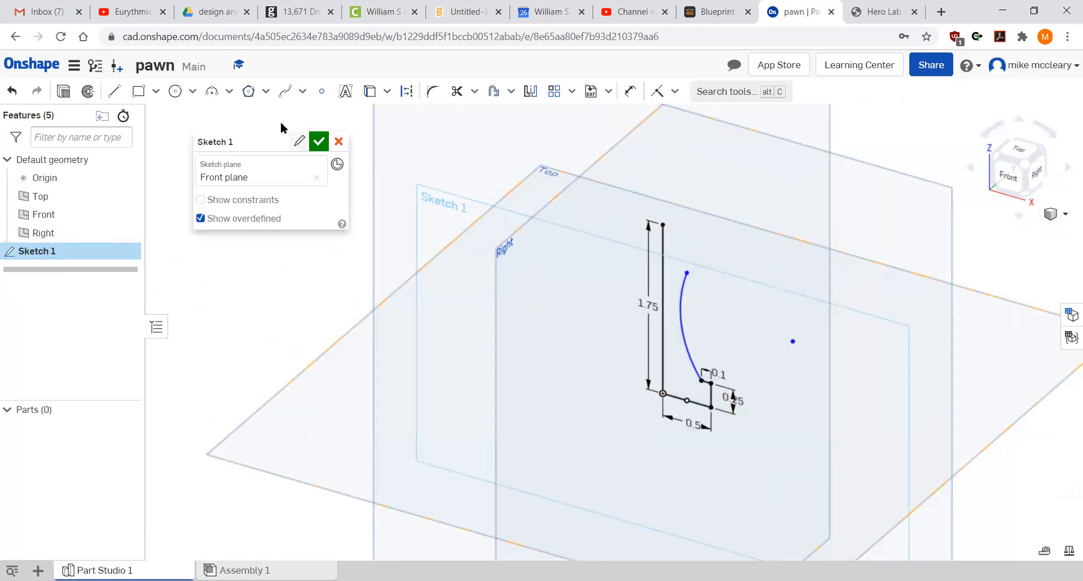
- Draw a three-point head arc of about 0.262 radius from the neck arc's upper end to the centre line's top
click(212, 91)
click(687, 273)
click(662, 225)
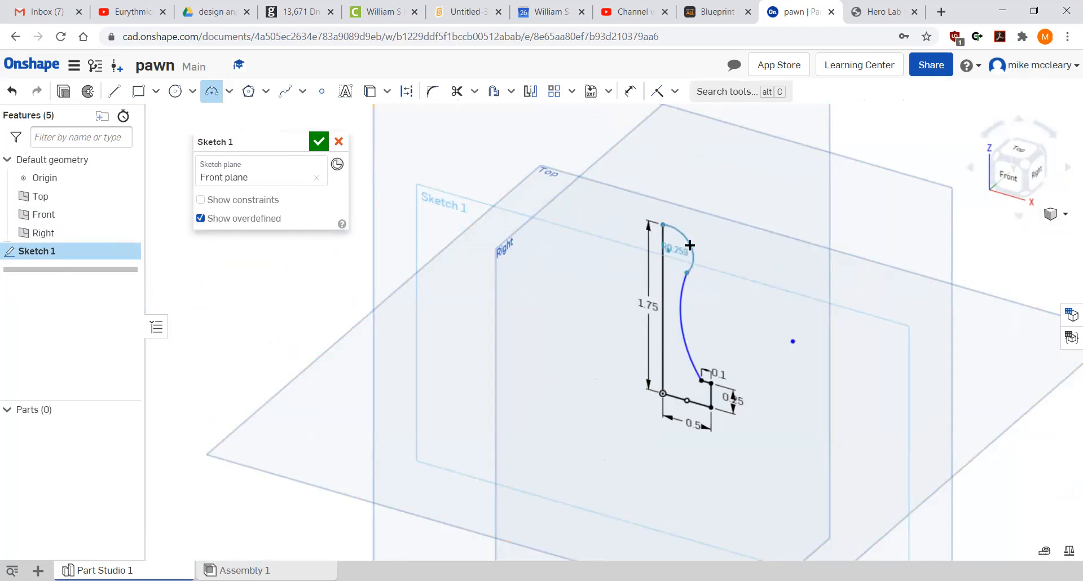
click(690, 247)
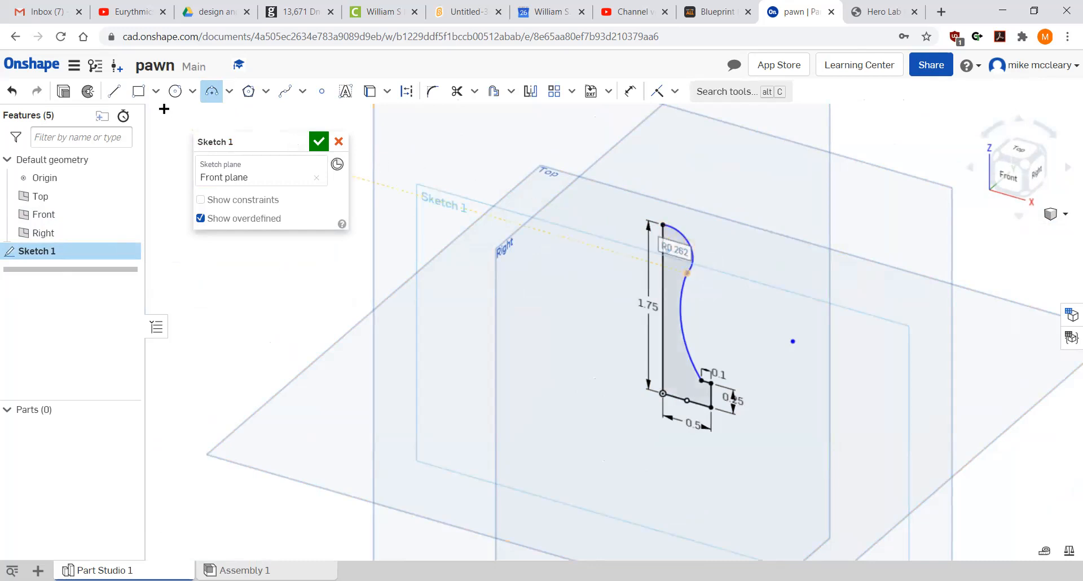
- Revolve the closed pawn profile a full turn about its vertical centre line as a new solid
click(88, 91)
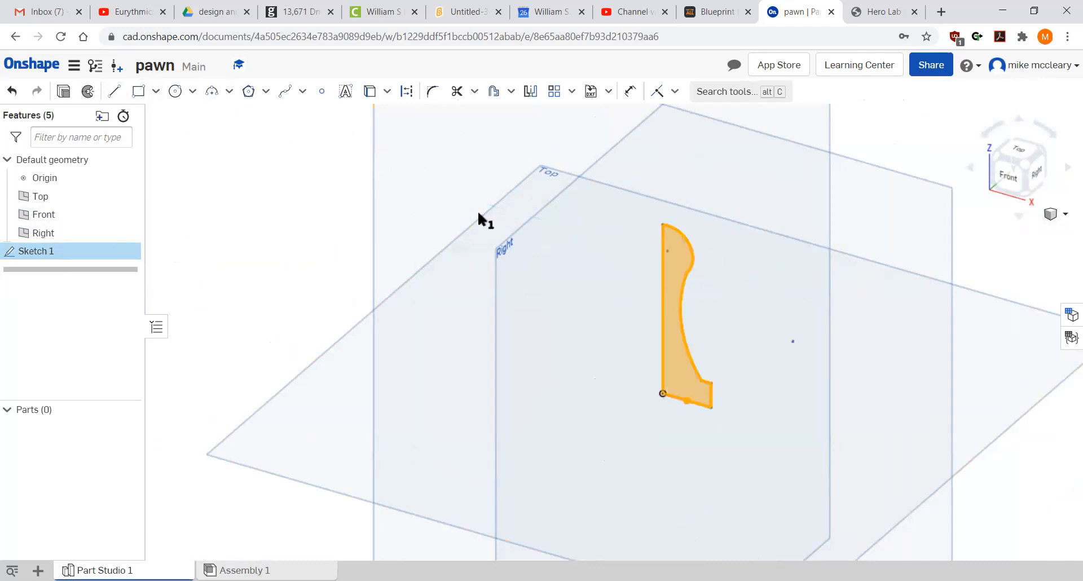
click(661, 275)
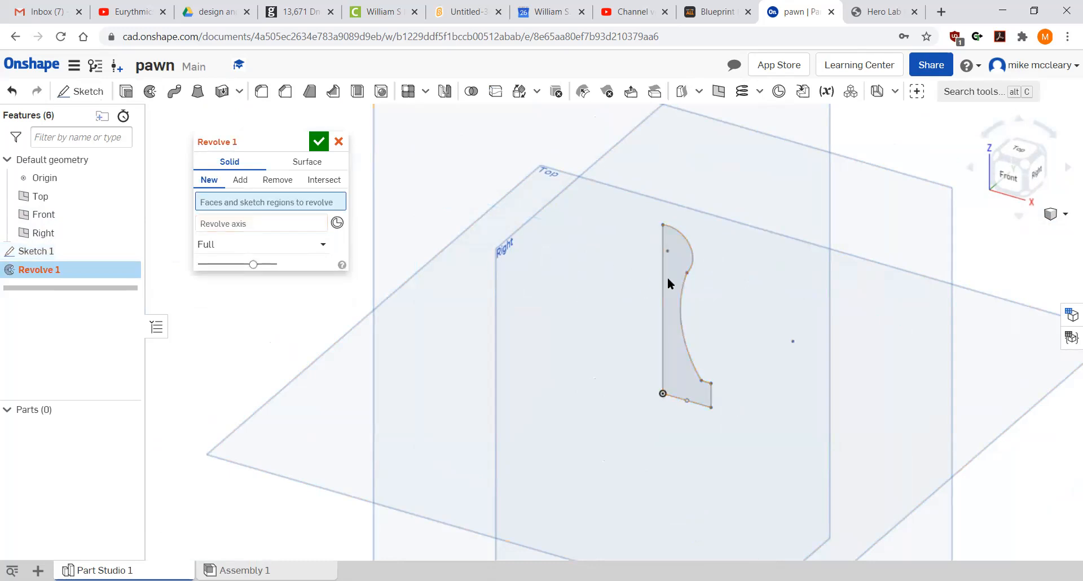
click(248, 223)
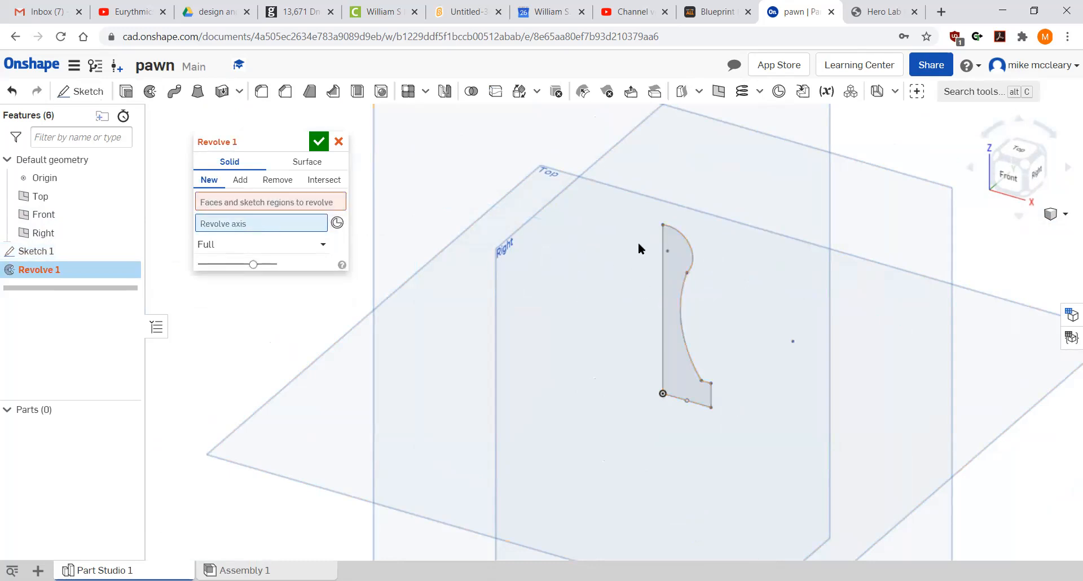
click(662, 279)
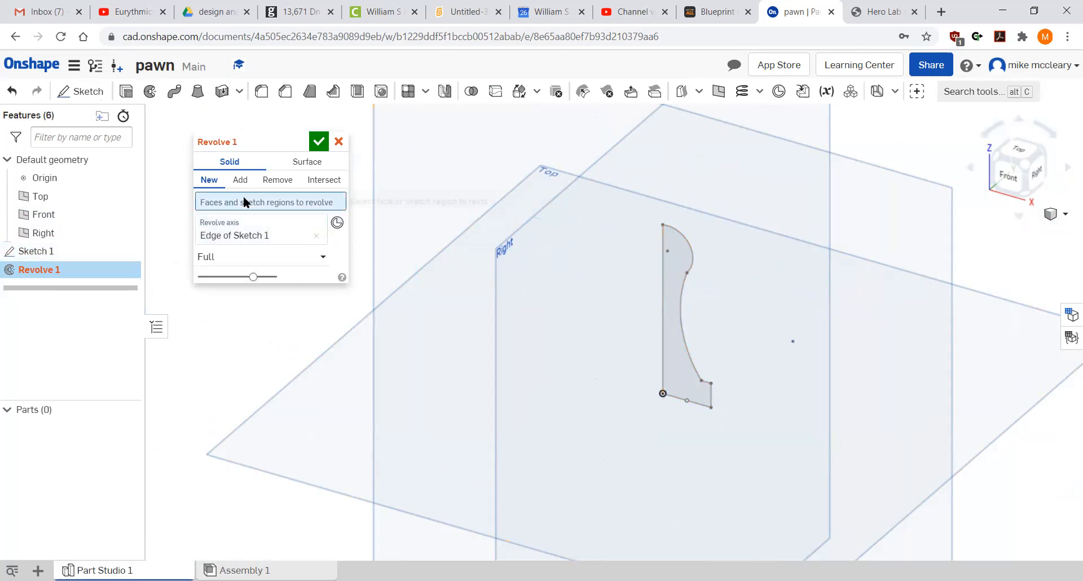
click(672, 319)
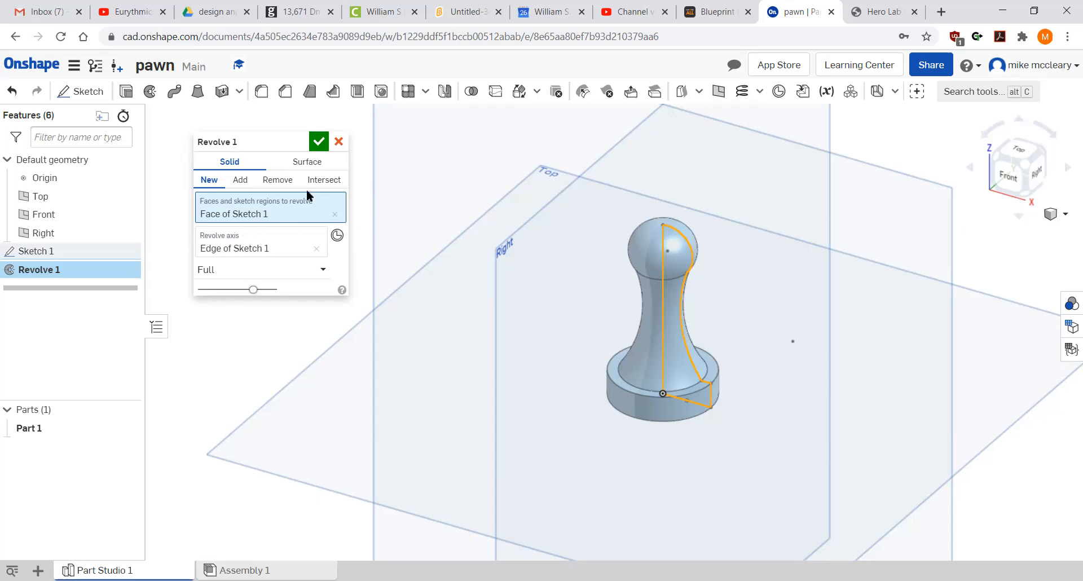
click(318, 141)
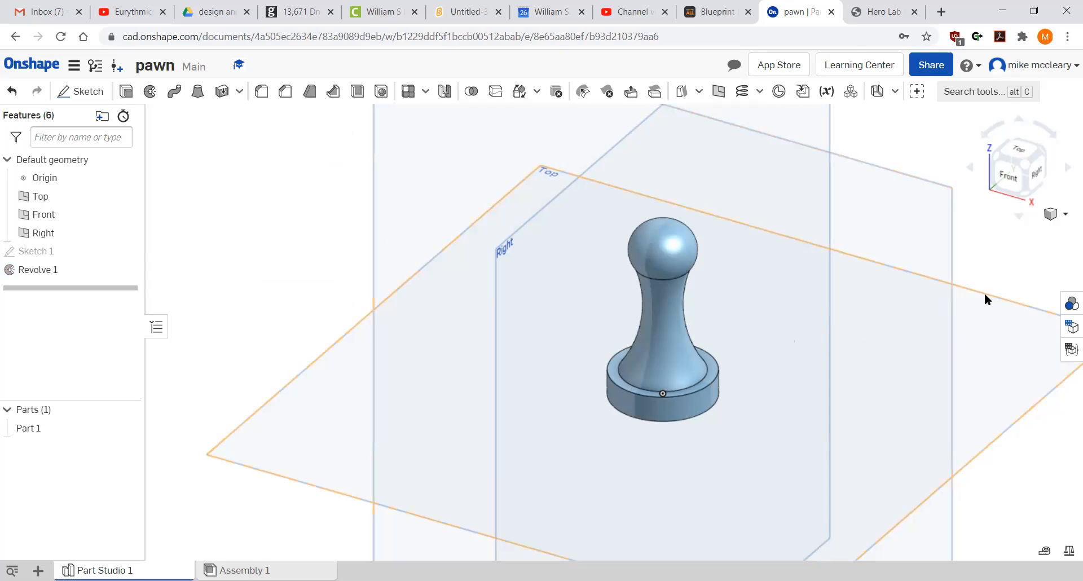
- Start a new sketch on the flat underside face of the pawn's base
click(1028, 194)
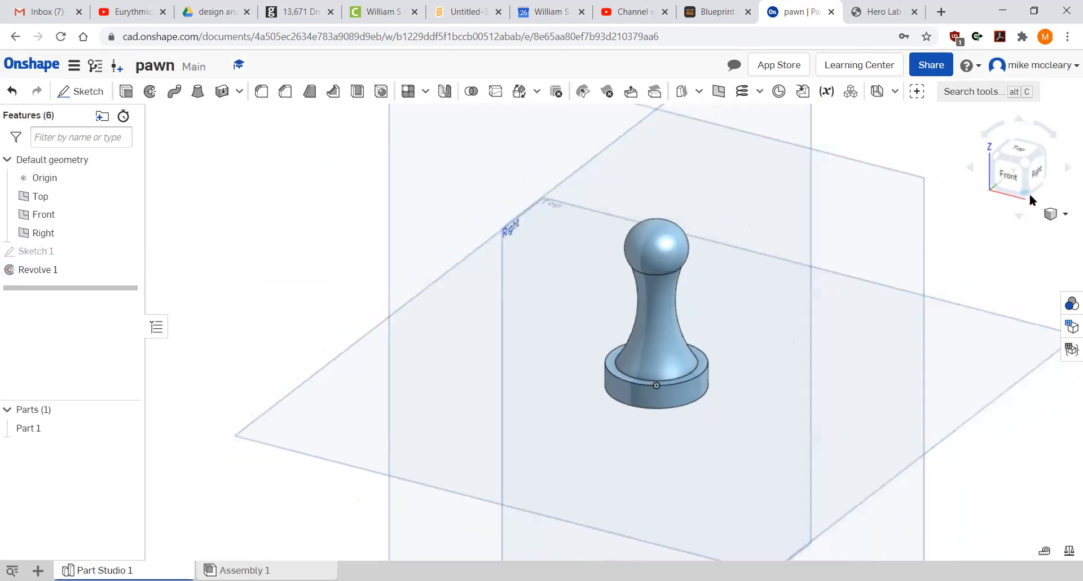
scroll(615, 330, up, 10)
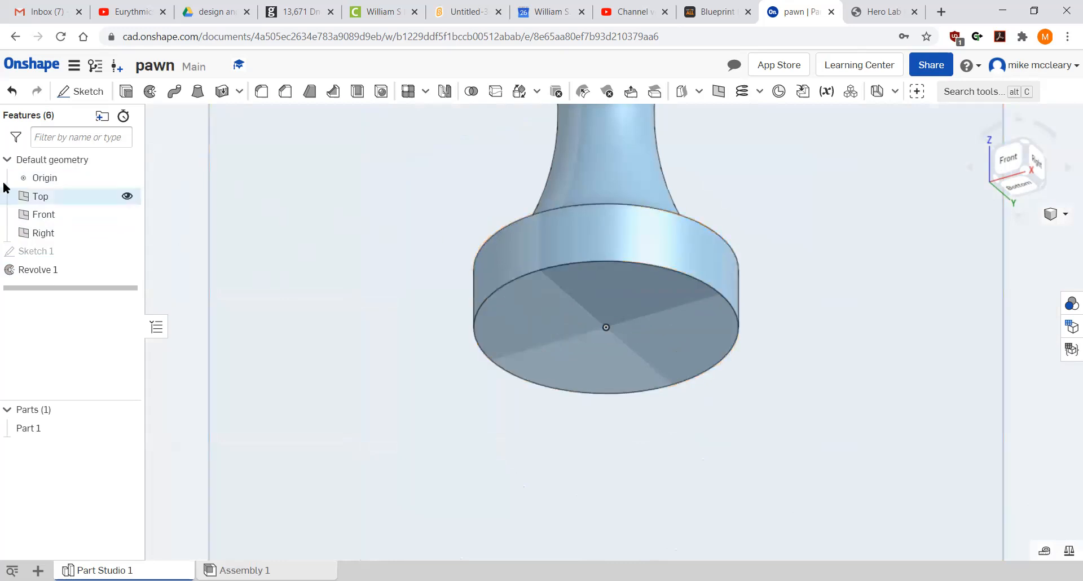
click(79, 94)
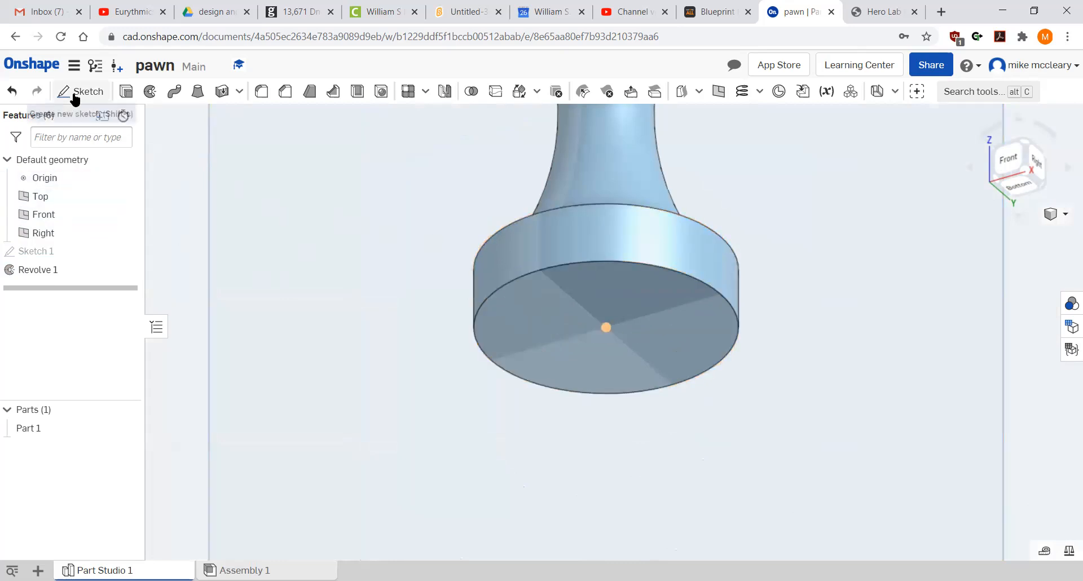
click(531, 299)
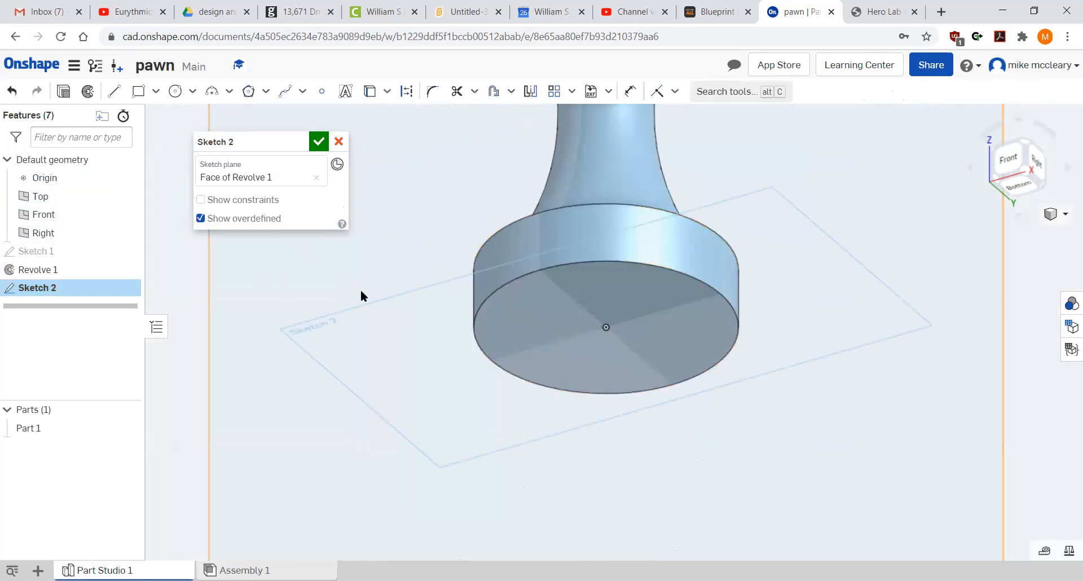
key(n)
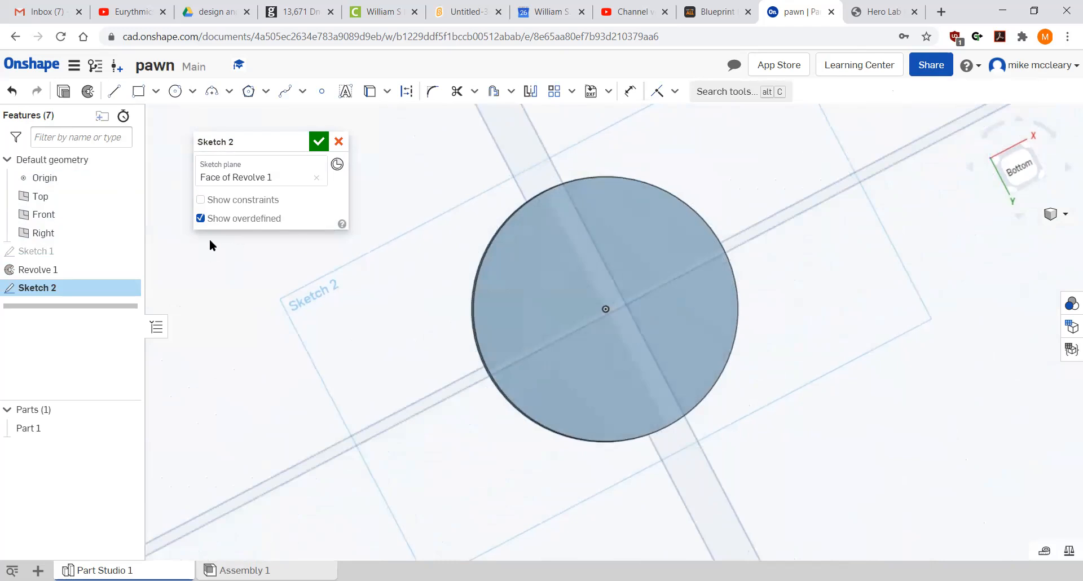
- Place a sketch text box across the centre of the base's underside and enter the surname in Open Sans
click(345, 92)
drag(501, 327, 712, 292)
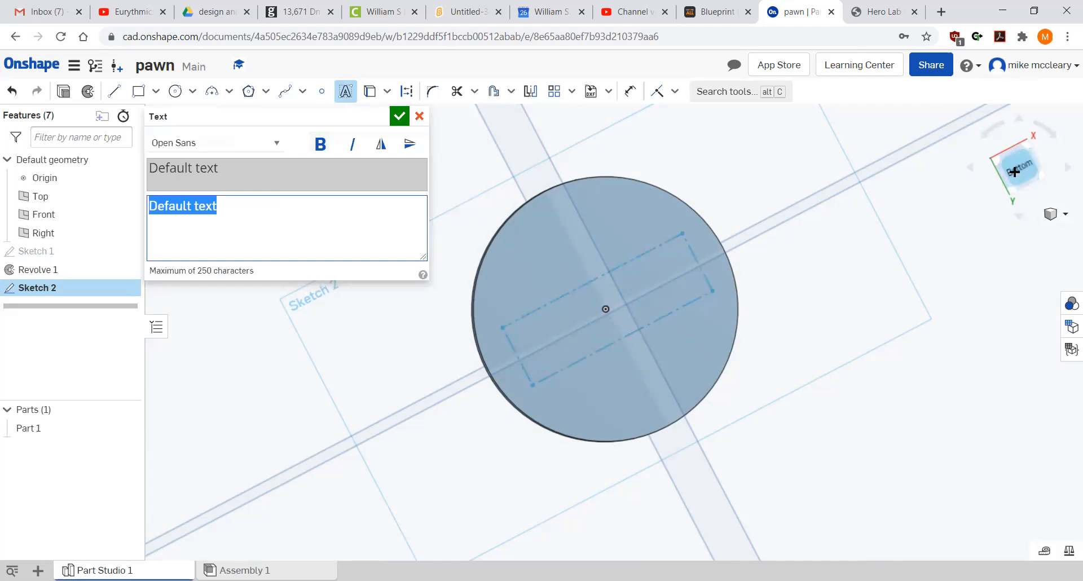
click(1019, 166)
scroll(584, 337, up, 3)
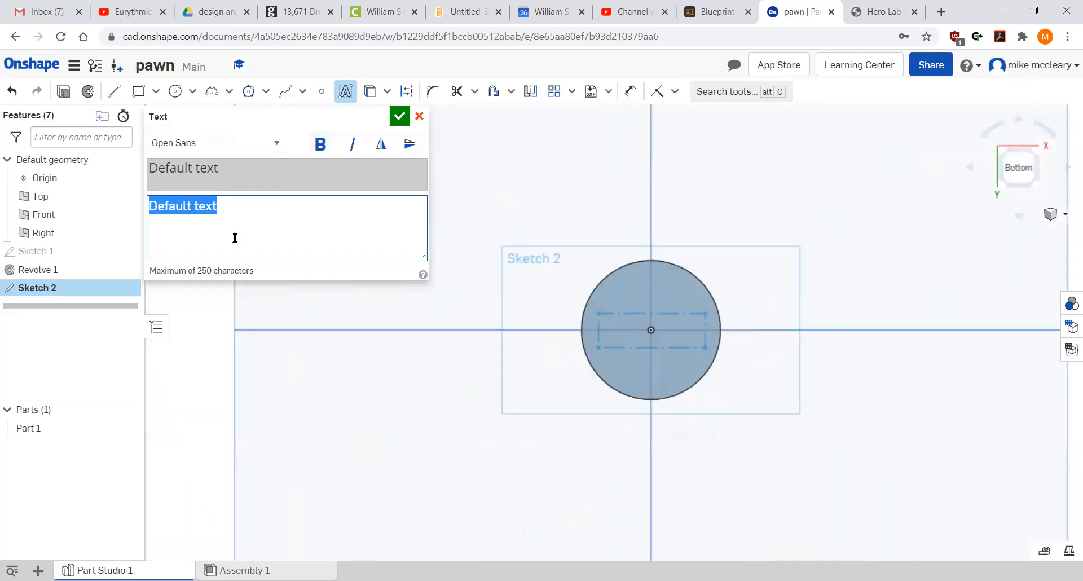
text(Mccleaer)
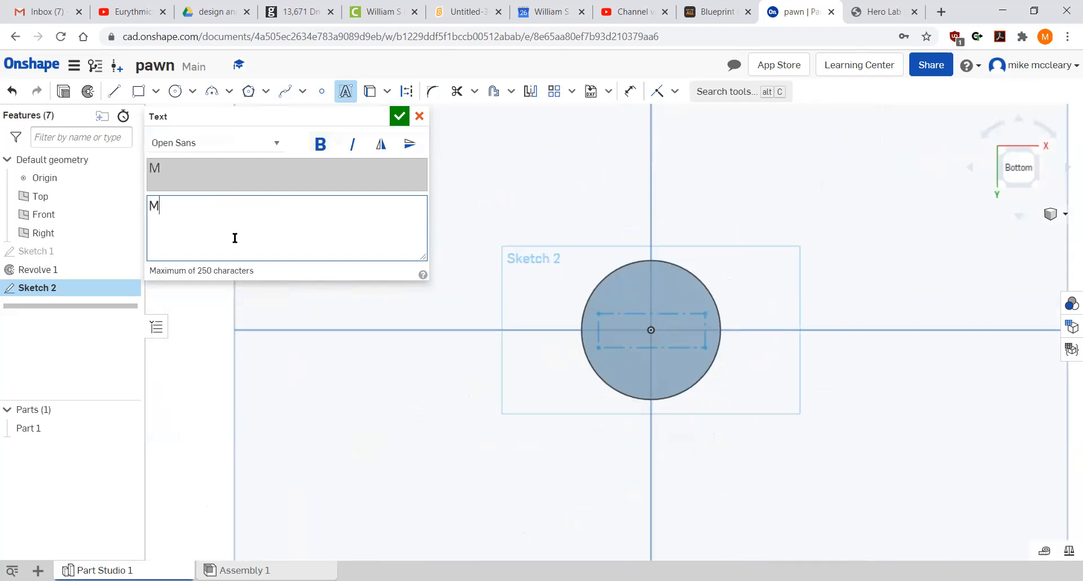
key(BackSpace)
key(BackSpace)
key(BackSpace)
key(BackSpace)
text(a)
text(eary)
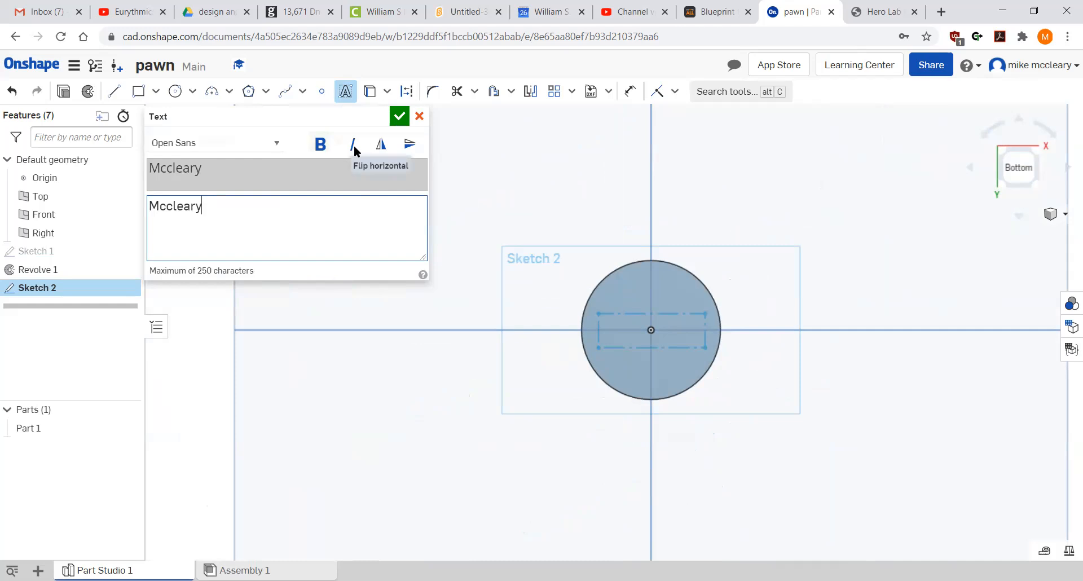
click(395, 119)
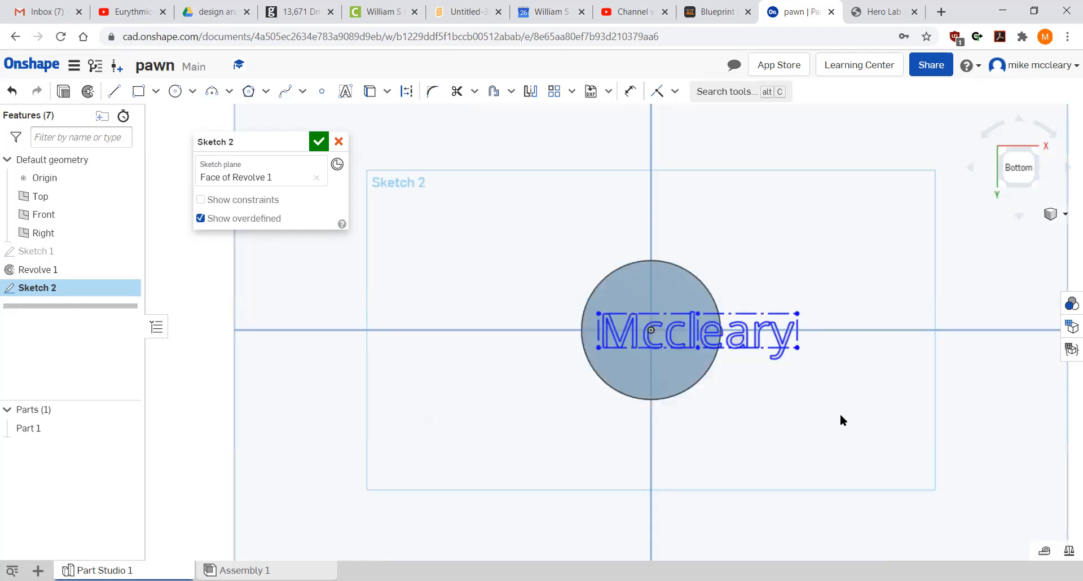
- Move the surname text slightly in the negative X direction by its control box on the base's underside
drag(749, 333, 733, 320)
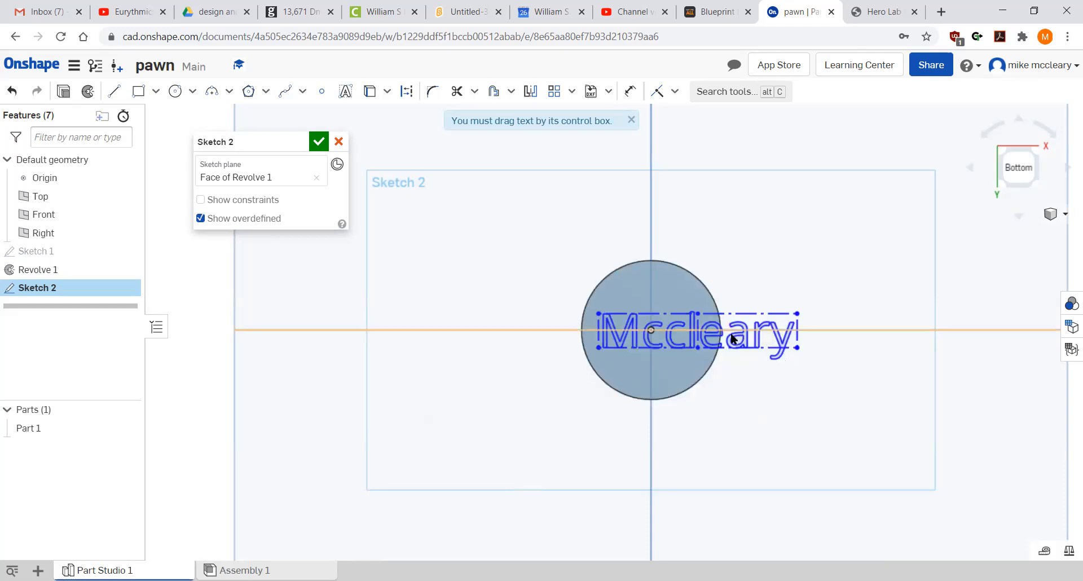
drag(763, 314, 801, 313)
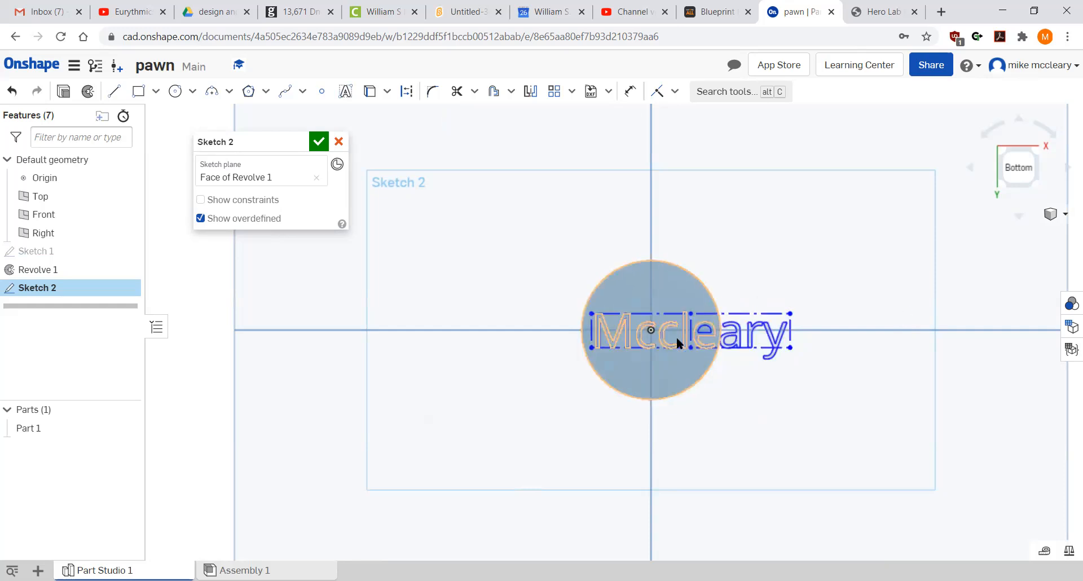
scroll(718, 358, up, 1)
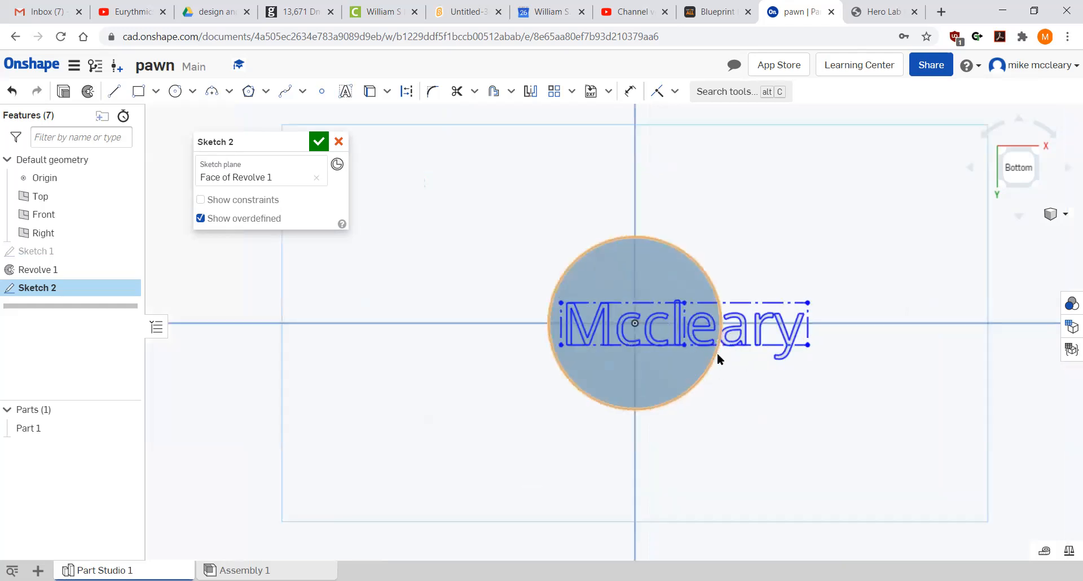
scroll(716, 353, up, 6)
scroll(716, 353, down, 1)
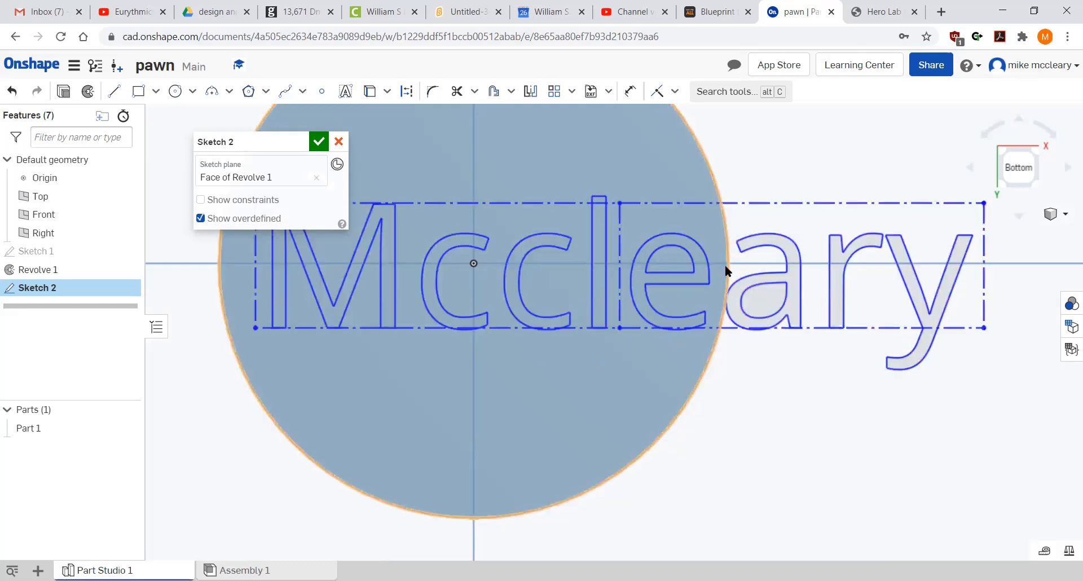
- Try deleting the surname text from the base sketch and undo the deletion
right_click(769, 244)
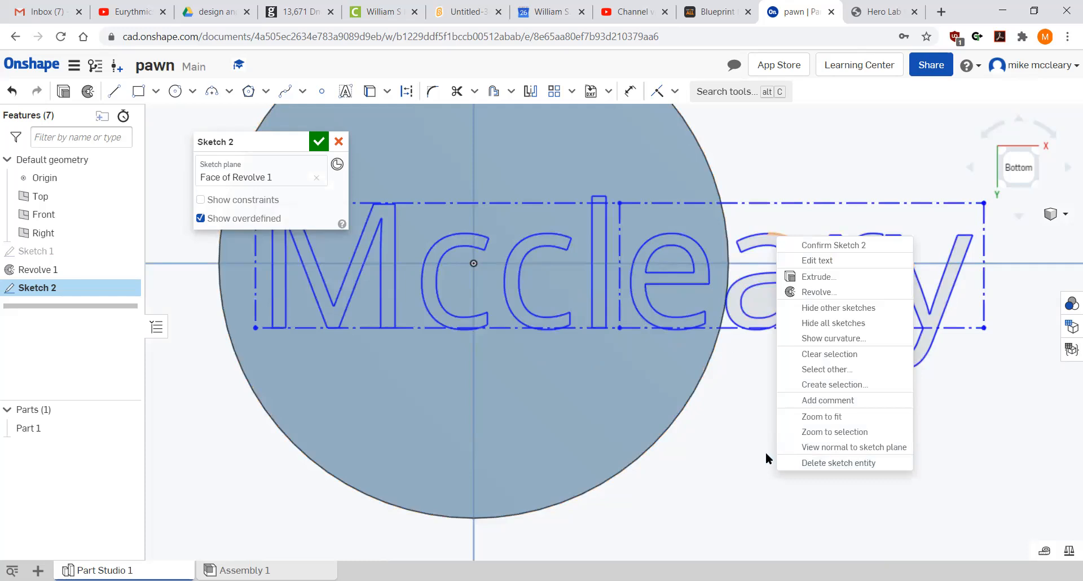
click(840, 464)
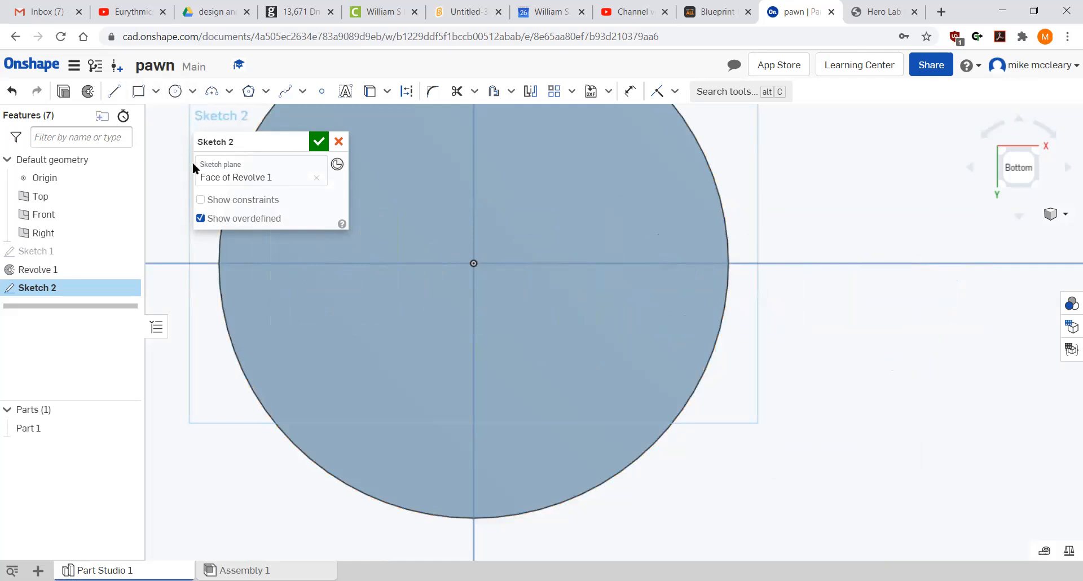
key(ctrl+z)
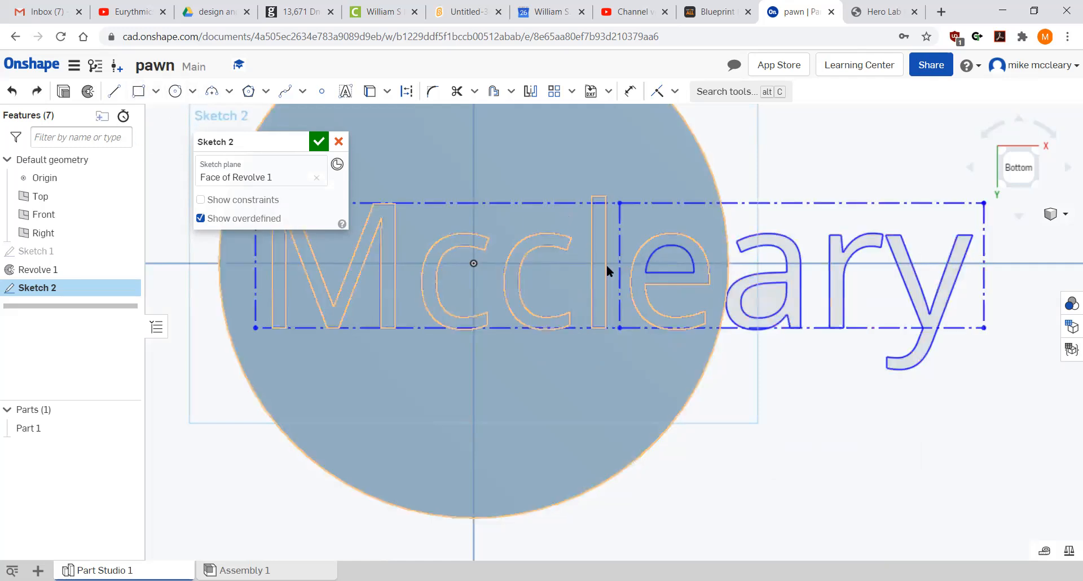
- Edit the sketch text to drop the surname's last three letters so it fits the base, and finish the sketch
right_click(646, 285)
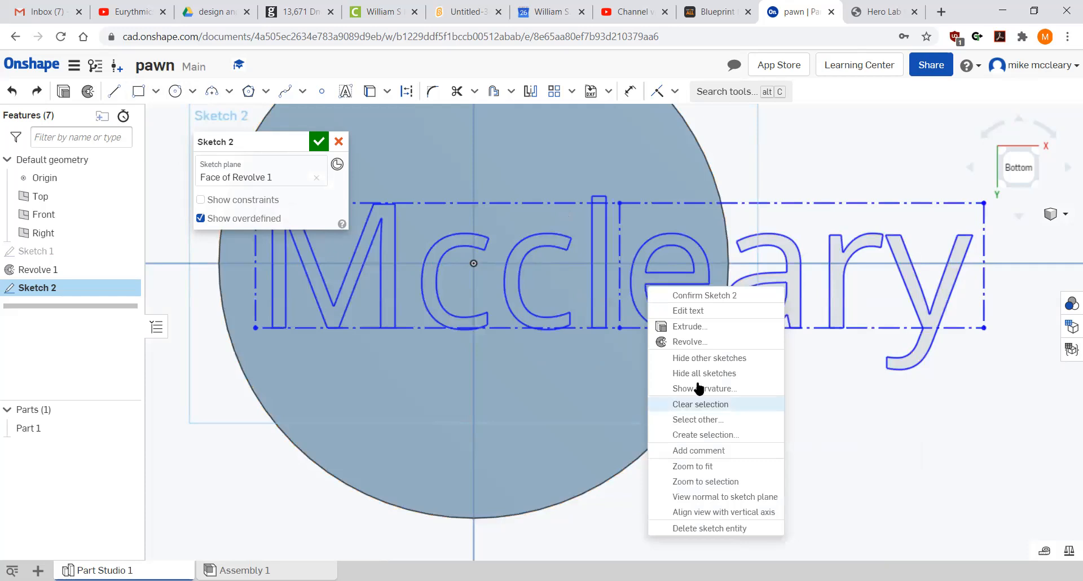
click(688, 310)
click(235, 214)
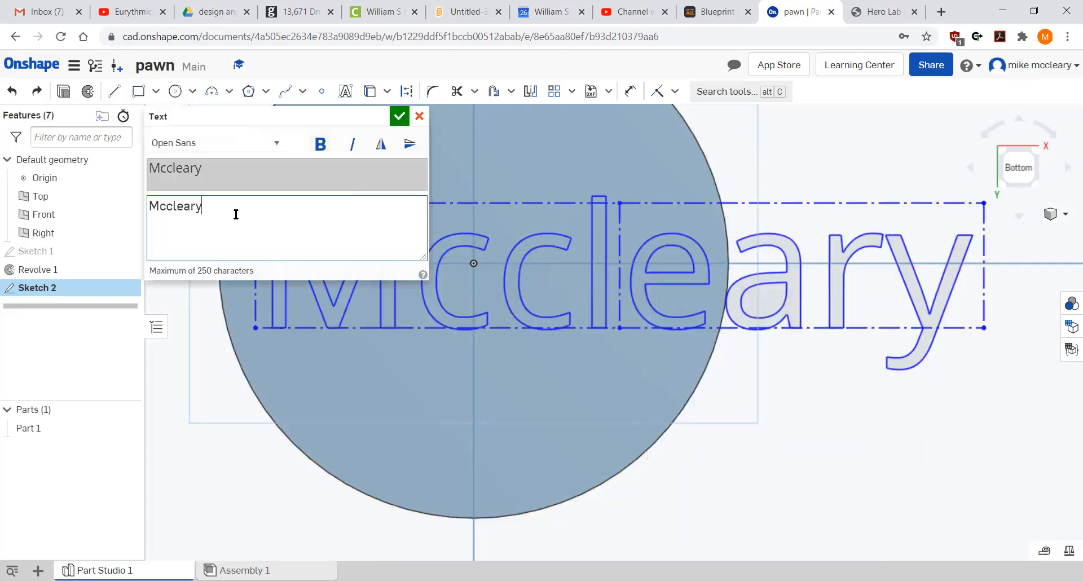
key(BackSpace)
key(BackSpace)
key(BackSpace)
click(399, 116)
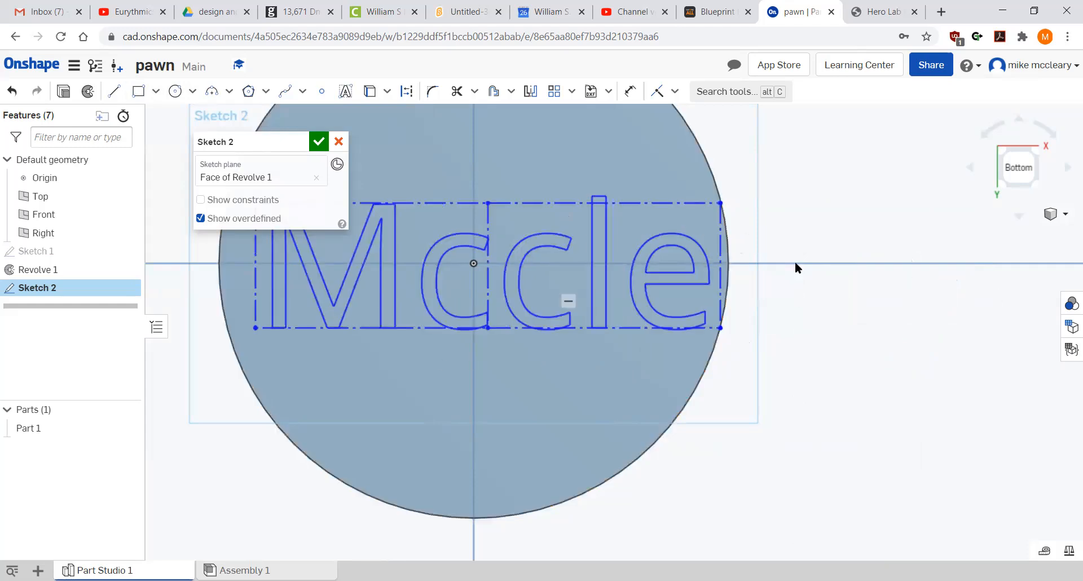
click(319, 143)
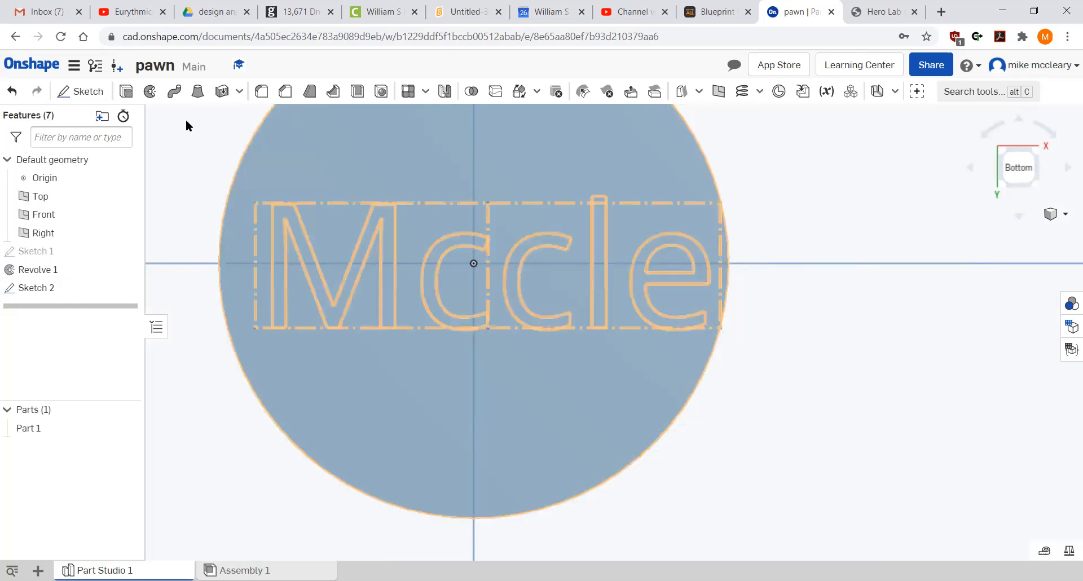
- Extrude the surname sketch text on the base's underside as a material-removing cut into the pawn
key(shift+e)
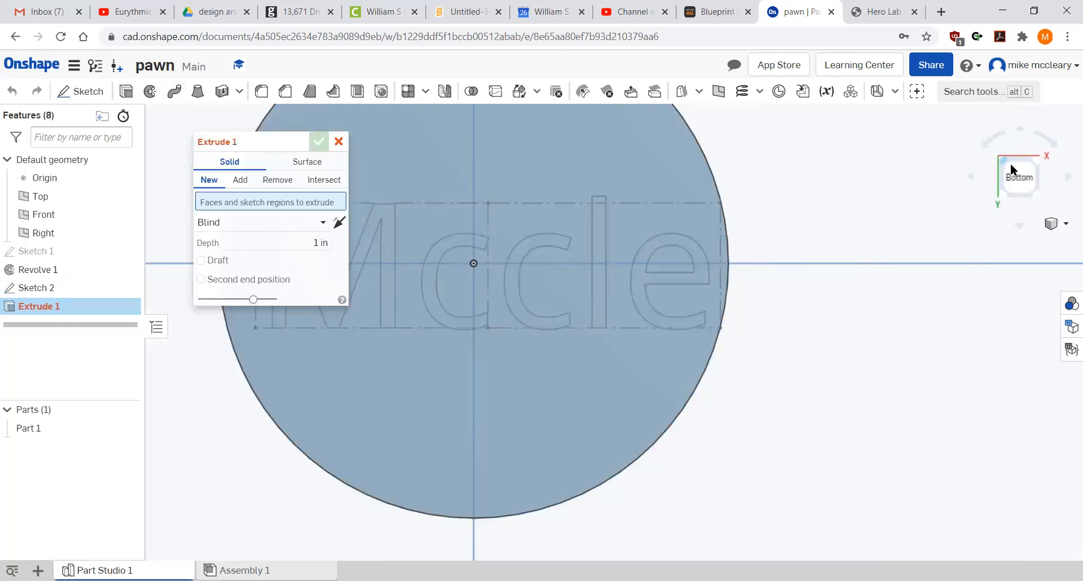
click(1052, 224)
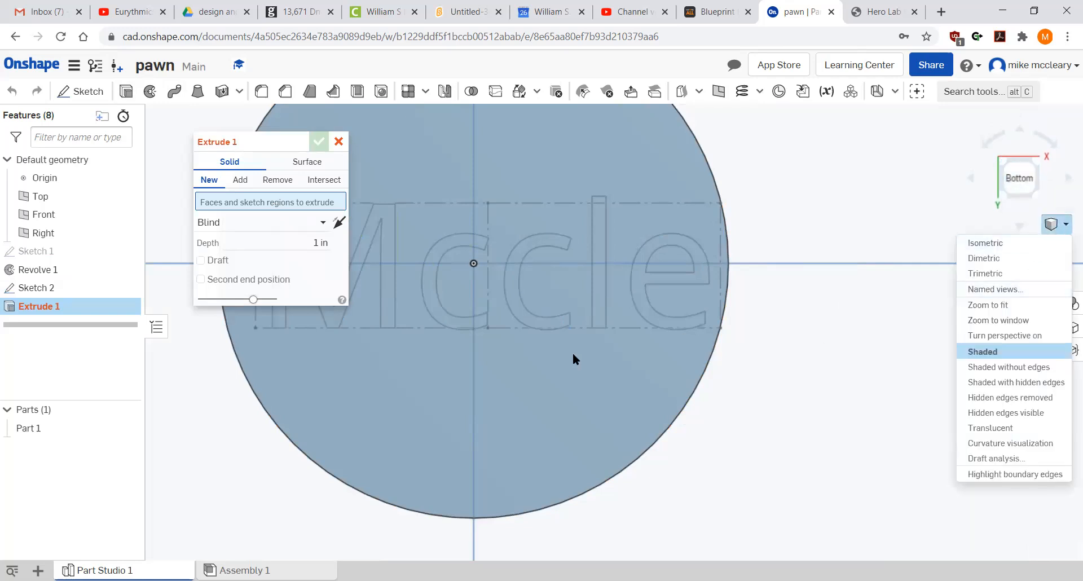
right_drag(506, 364, 551, 405)
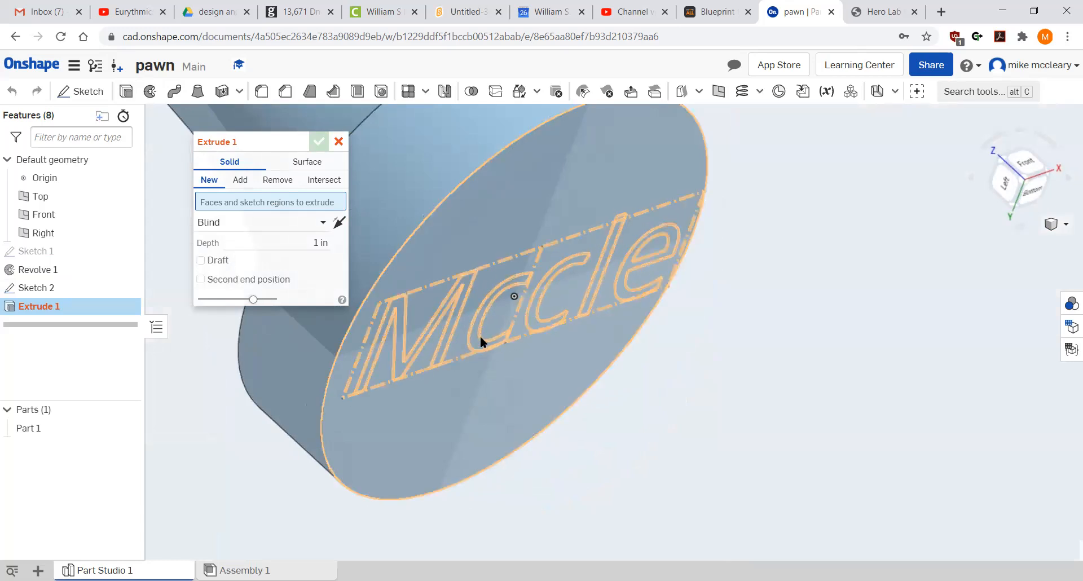
click(395, 305)
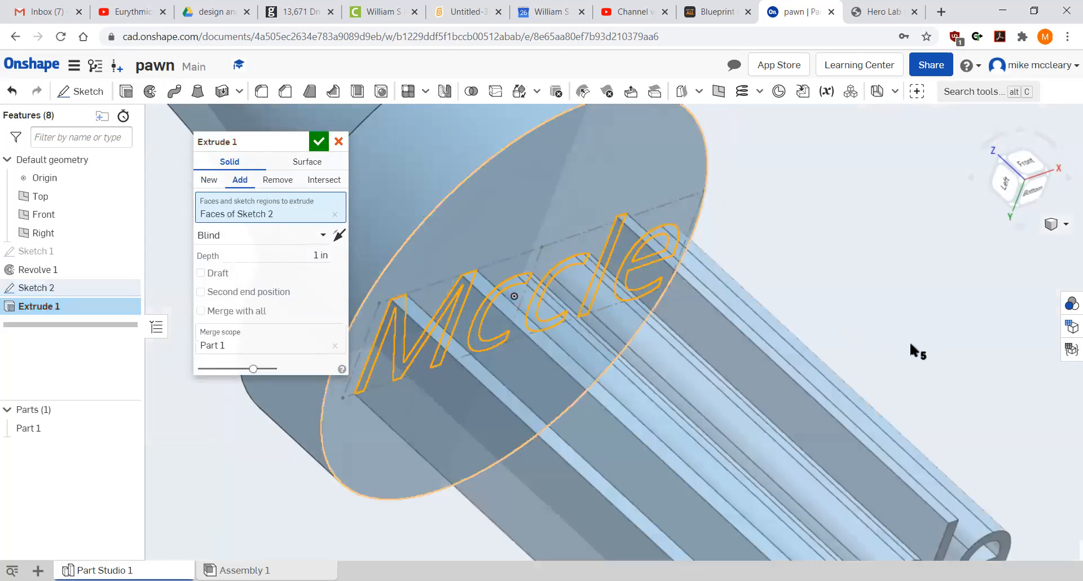
click(265, 183)
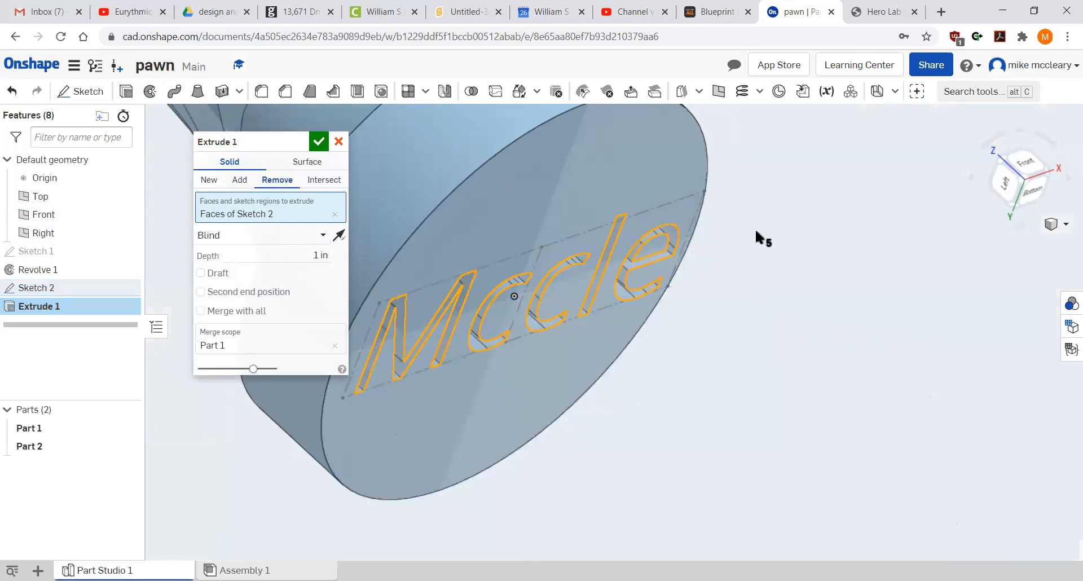
- Set the lettering cut's depth to 0.1 in and finish the extrude
scroll(754, 232, down, 8)
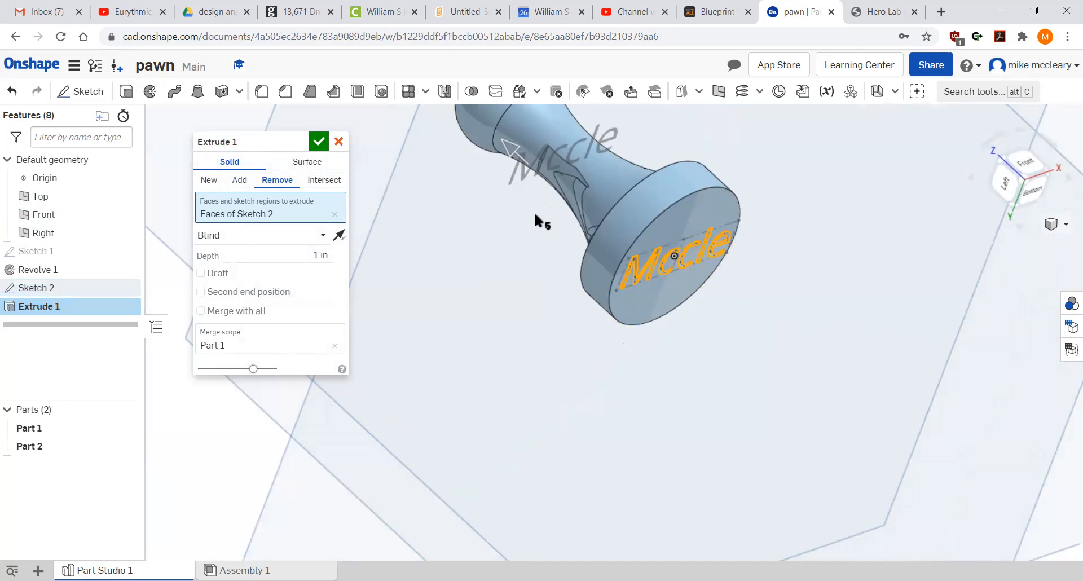
scroll(540, 209, up, 2)
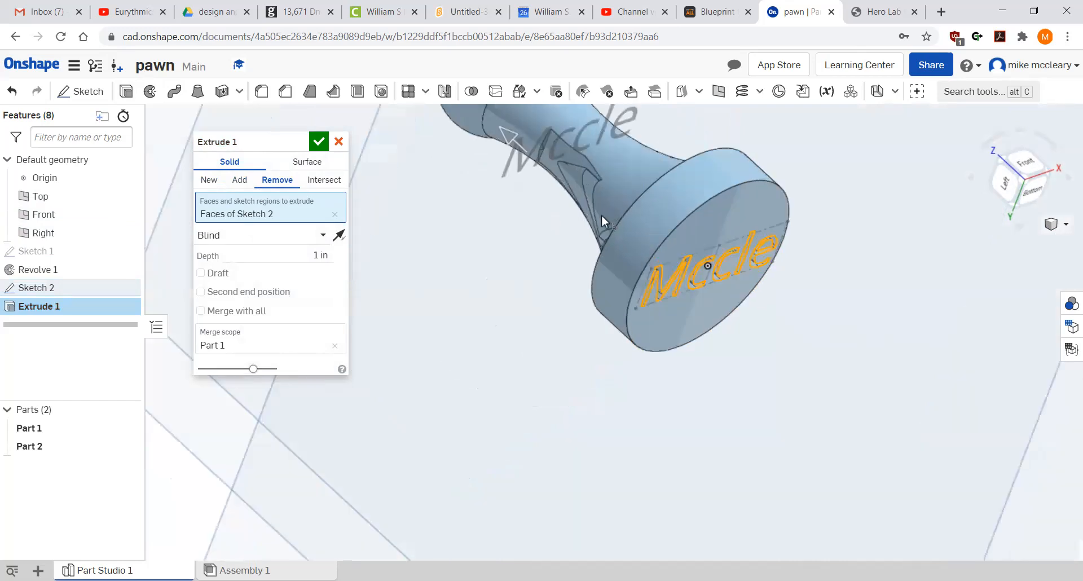
click(307, 255)
key(BackSpace)
text(1)
click(316, 290)
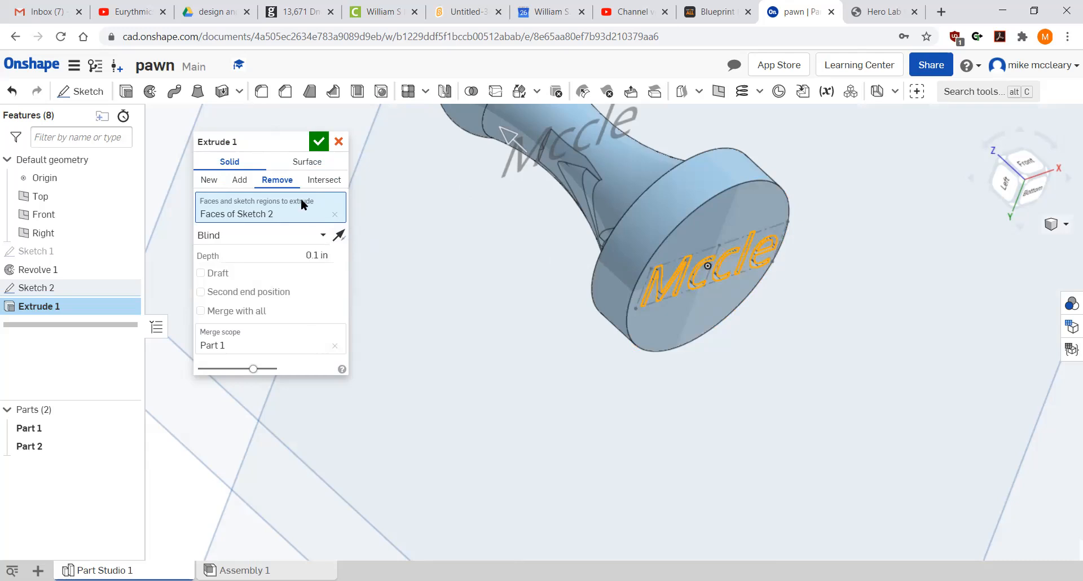
click(319, 144)
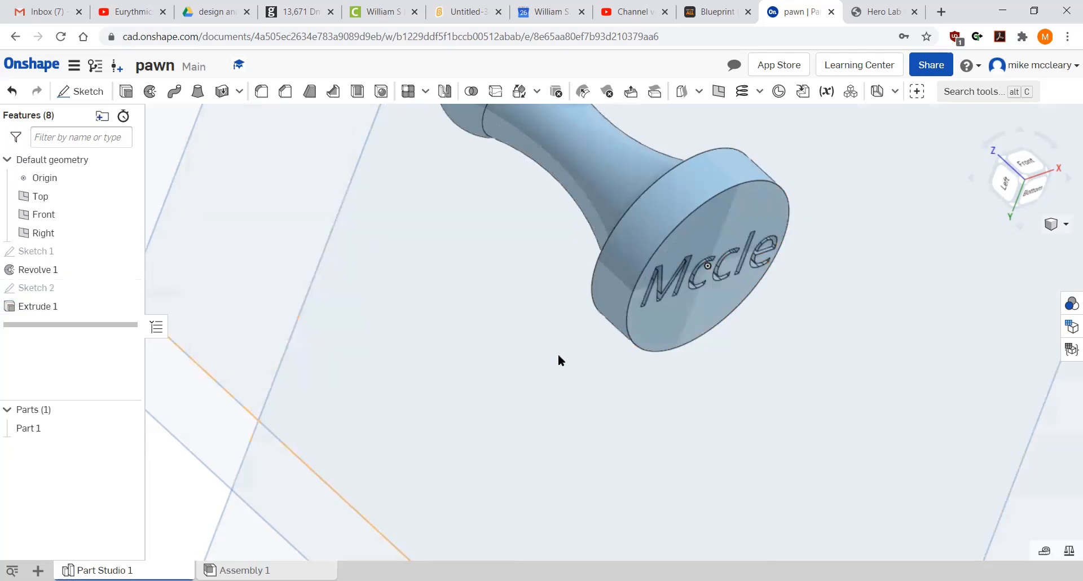
- Export the pawn's Part Studio as a downloaded STL file named pawn
click(1004, 157)
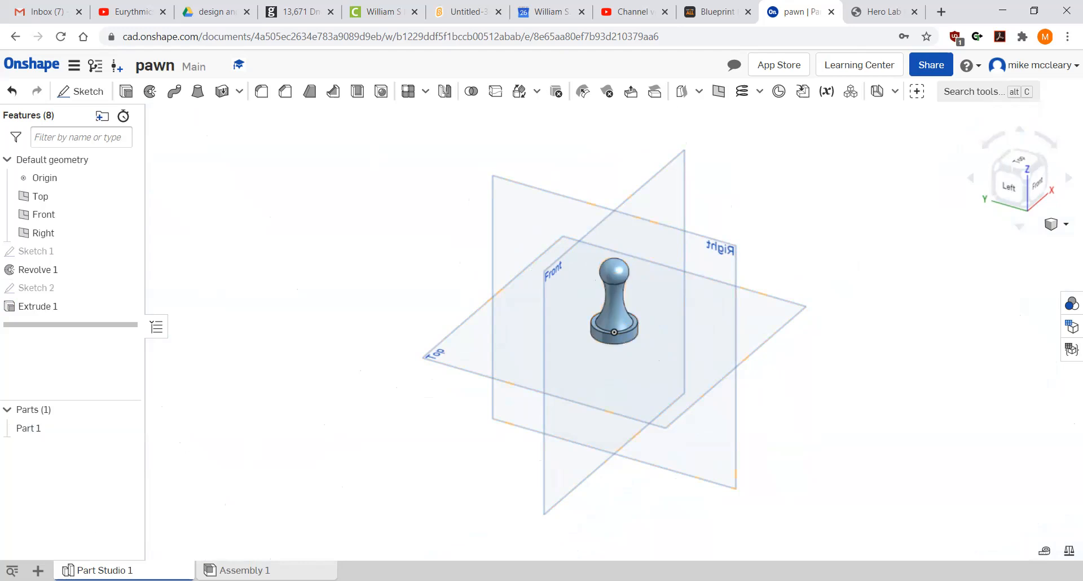
right_click(55, 428)
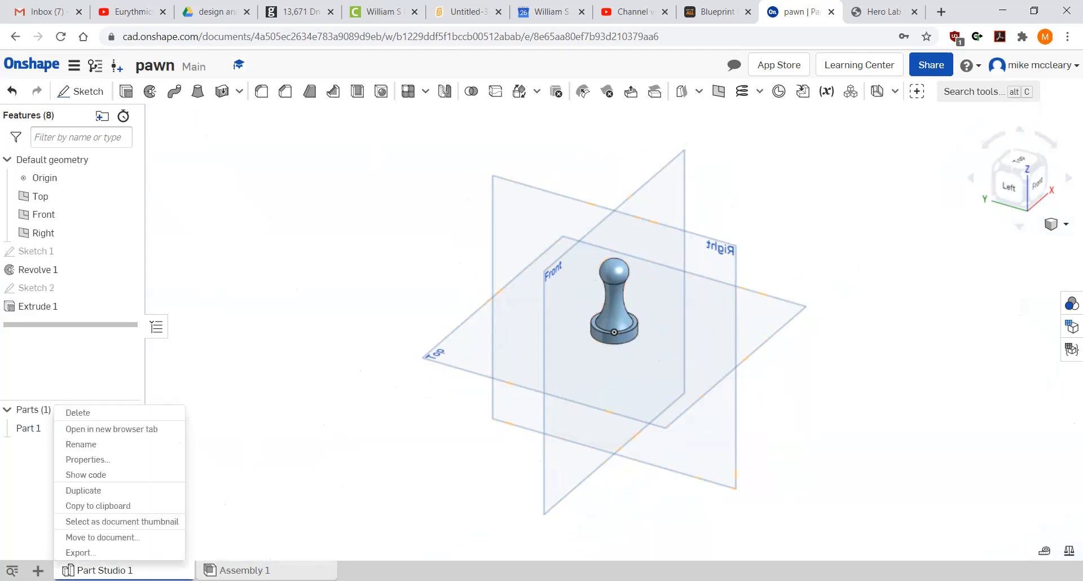
click(110, 552)
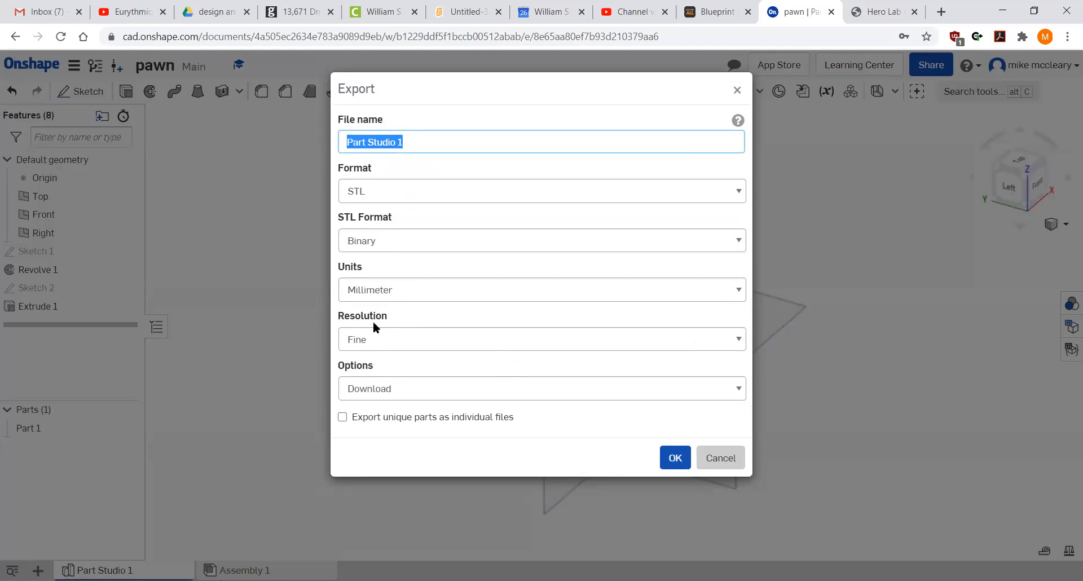
text(pawn)
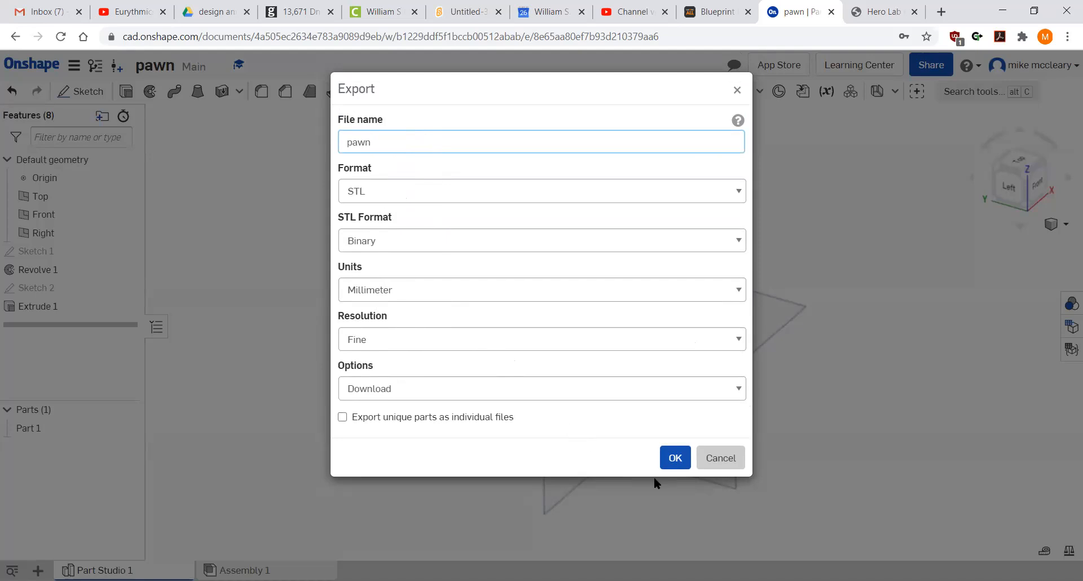
click(673, 458)
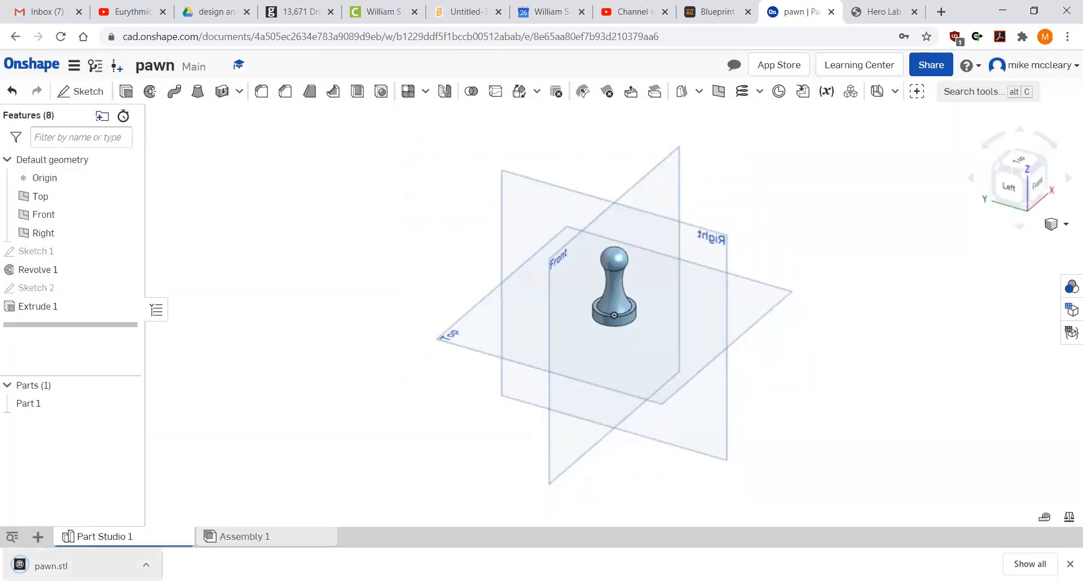
- Switch to MakerBot Print and insert pawn.stl from the Downloads folder onto the build plate
click(51, 565)
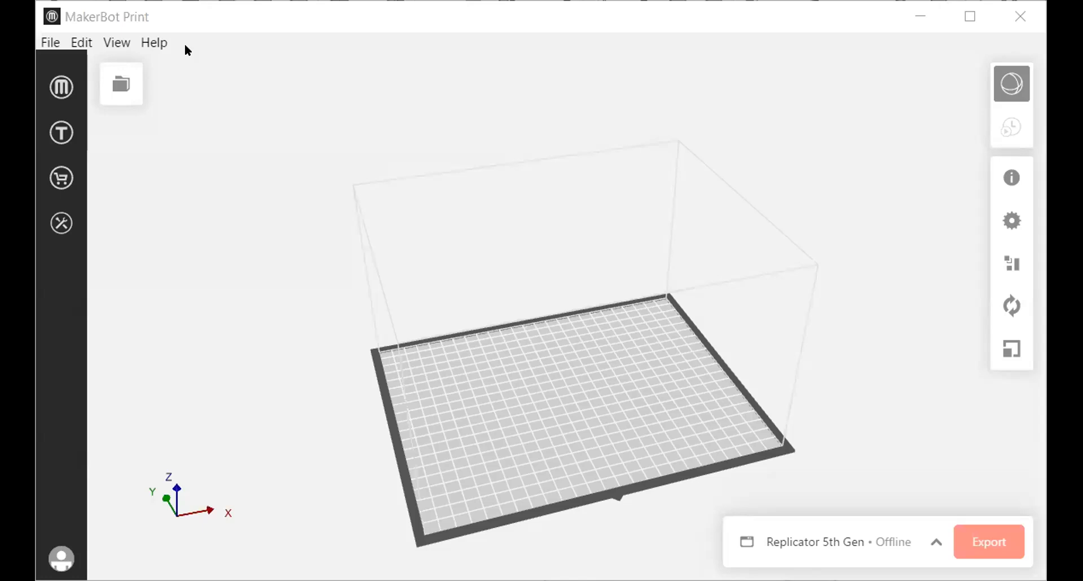
click(51, 42)
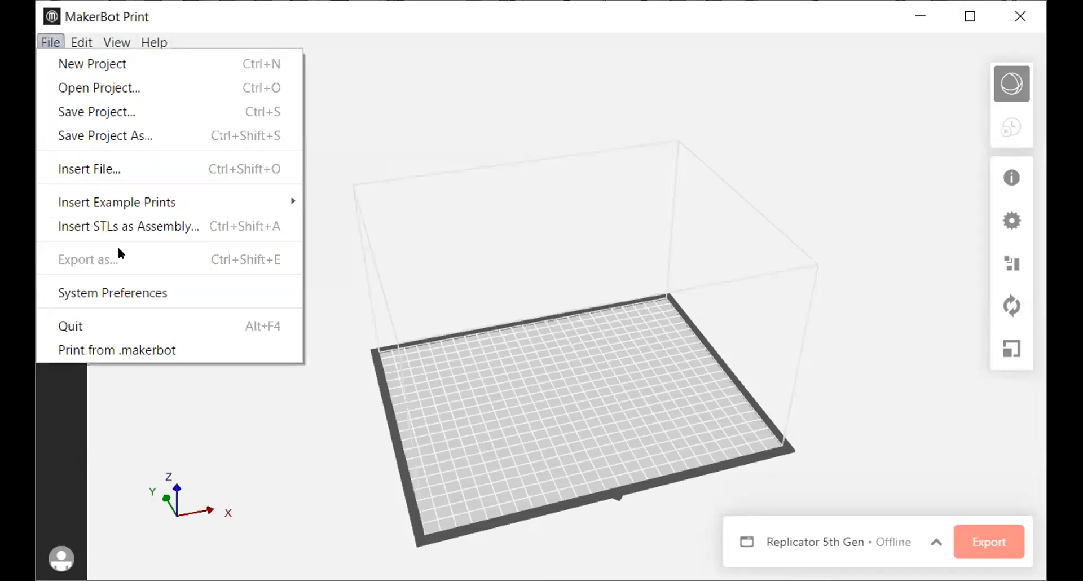
click(106, 169)
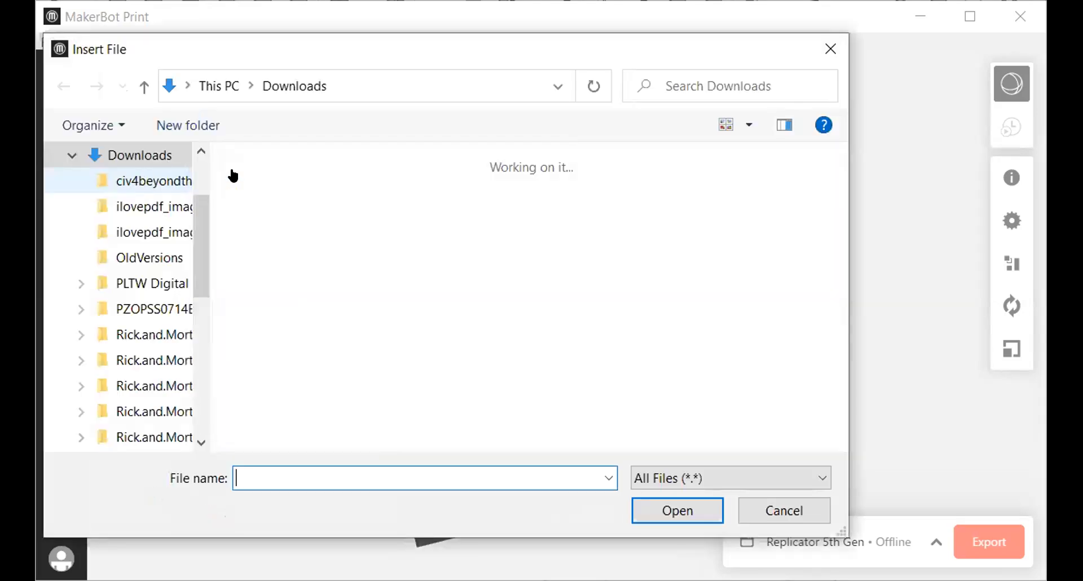
click(275, 204)
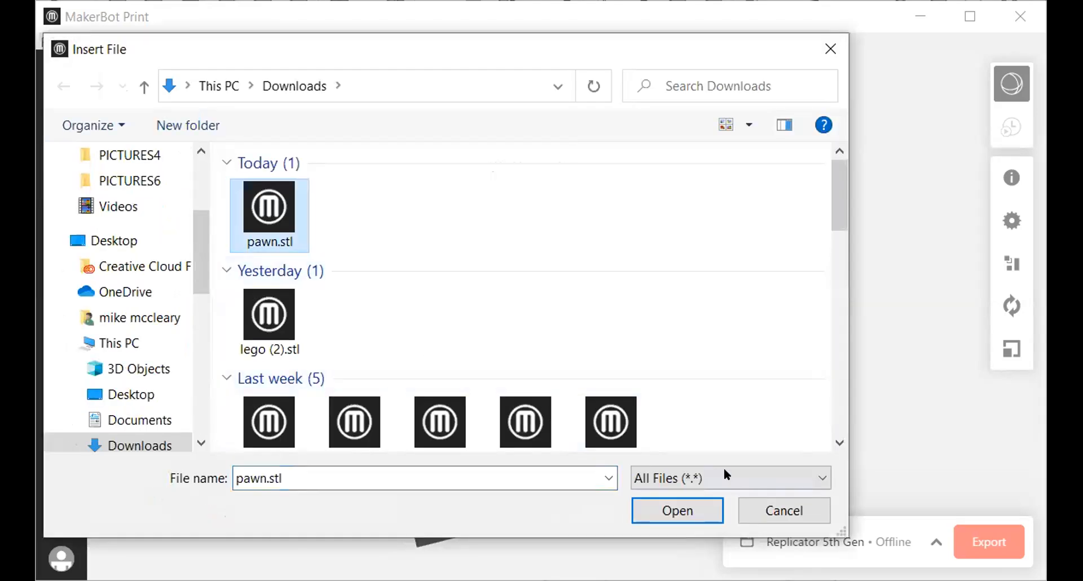
click(678, 512)
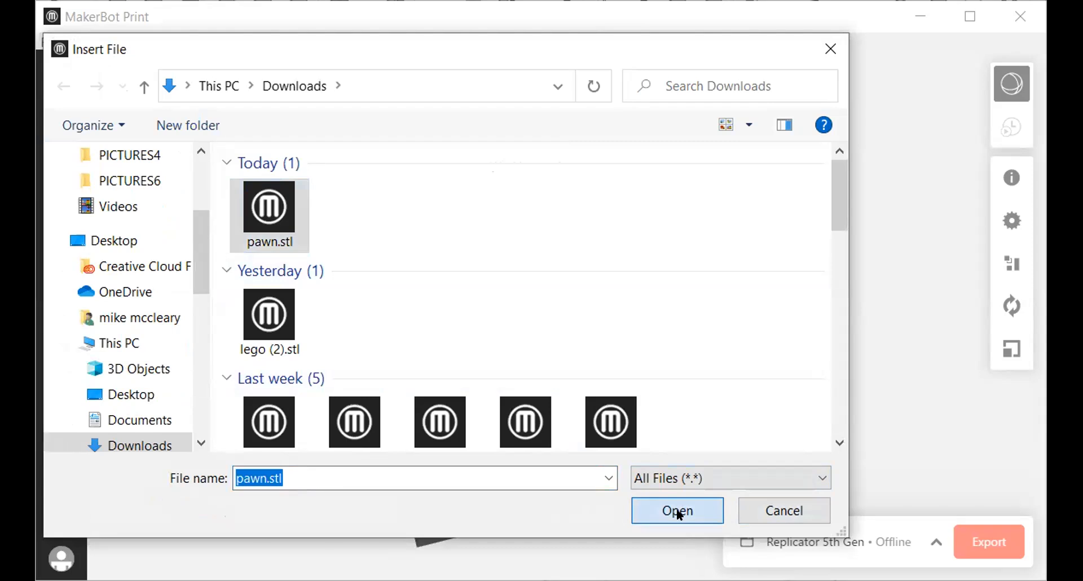
- Check the inserted pawn's X, Y and Z dimensions in the scale settings
scroll(584, 394, up, 3)
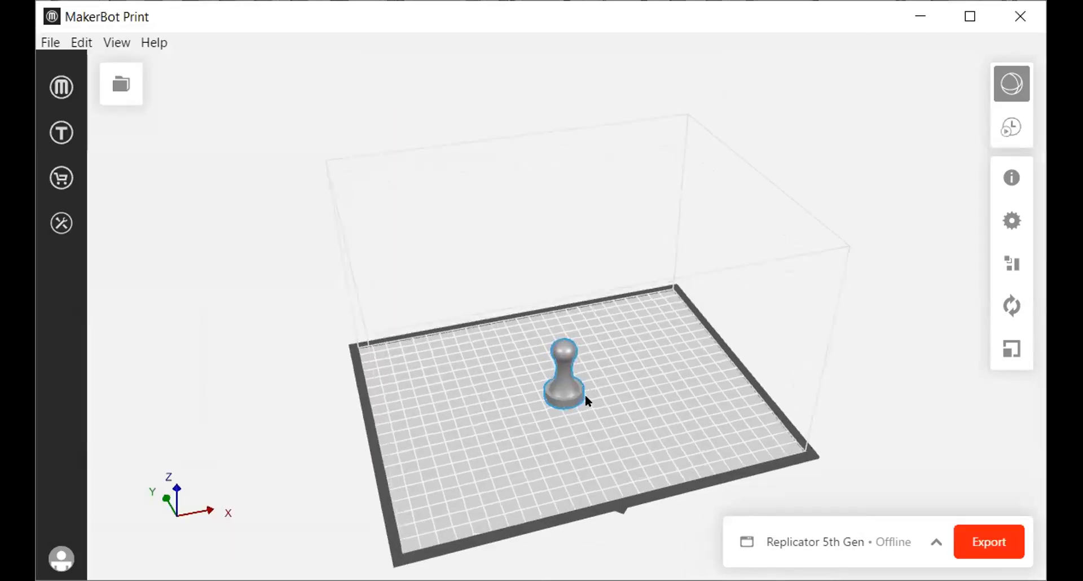
scroll(546, 383, up, 5)
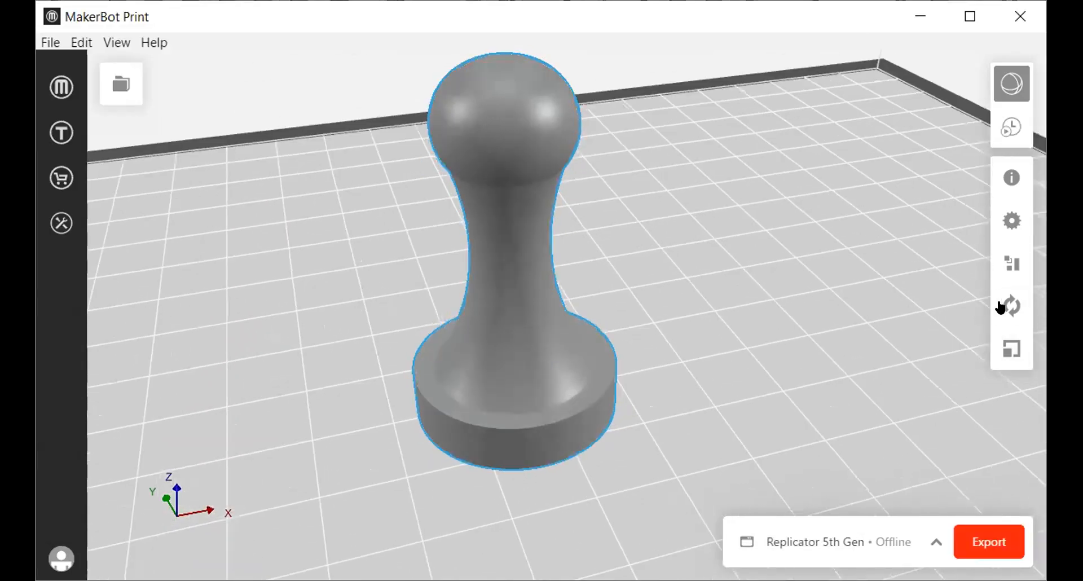
click(1011, 352)
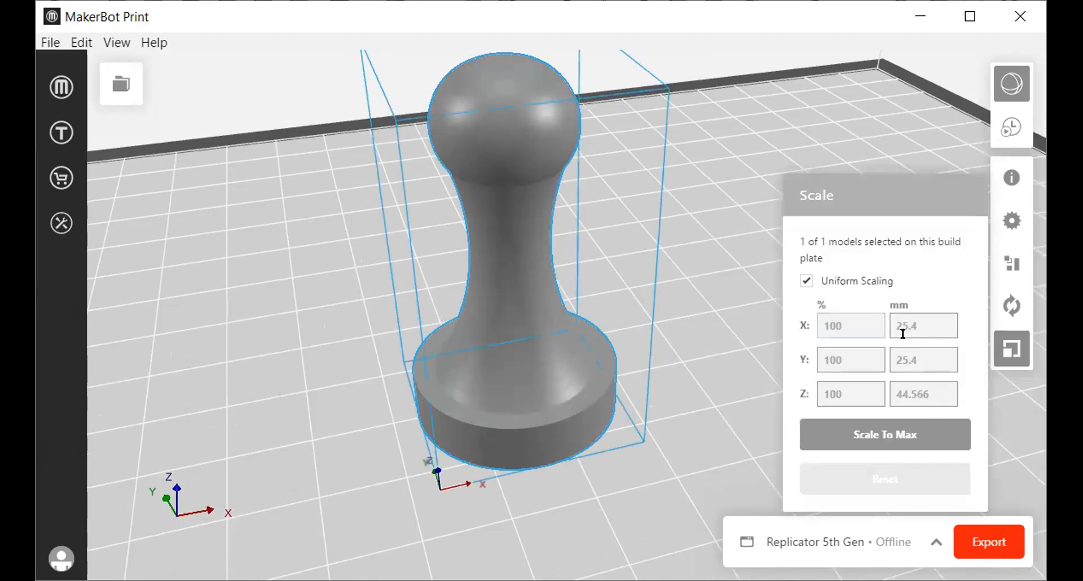
click(1012, 349)
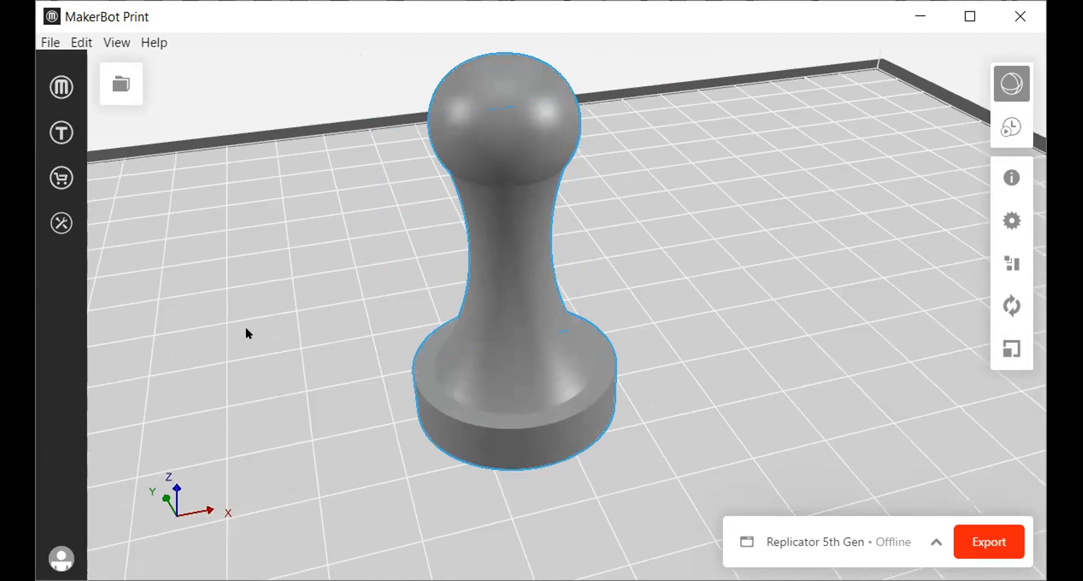
- Examine the engraved lettering on the underside of the pawn's base from beneath the build plate
scroll(767, 219, down, 5)
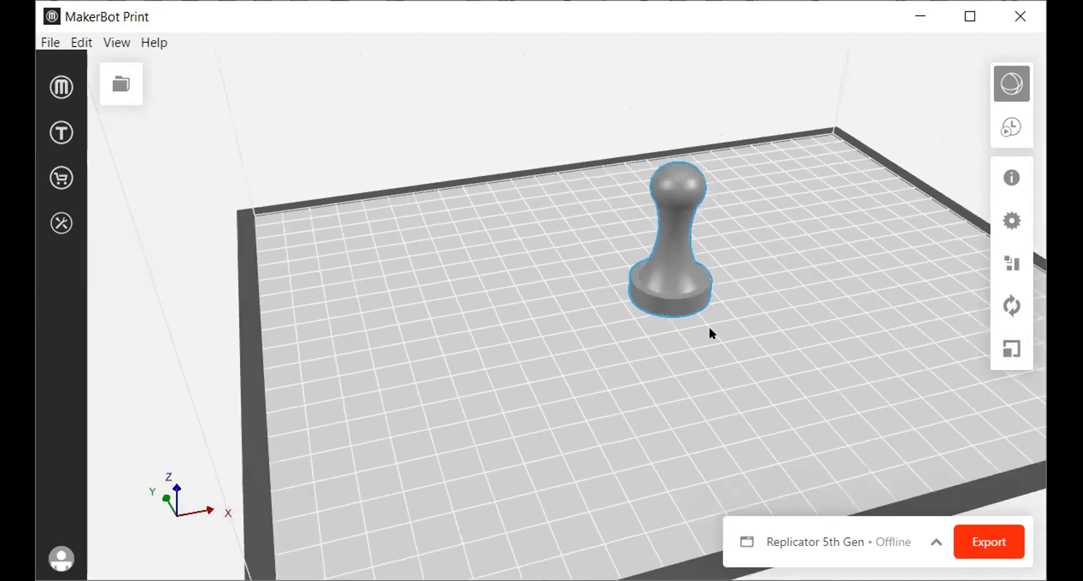
drag(712, 352, 691, 260)
scroll(638, 398, up, 8)
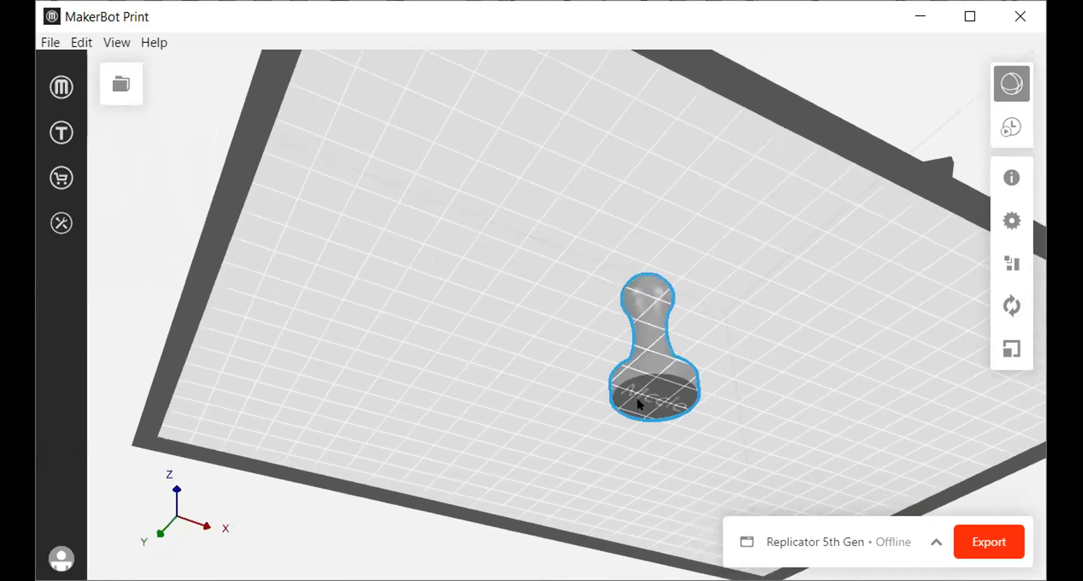
scroll(632, 402, up, 3)
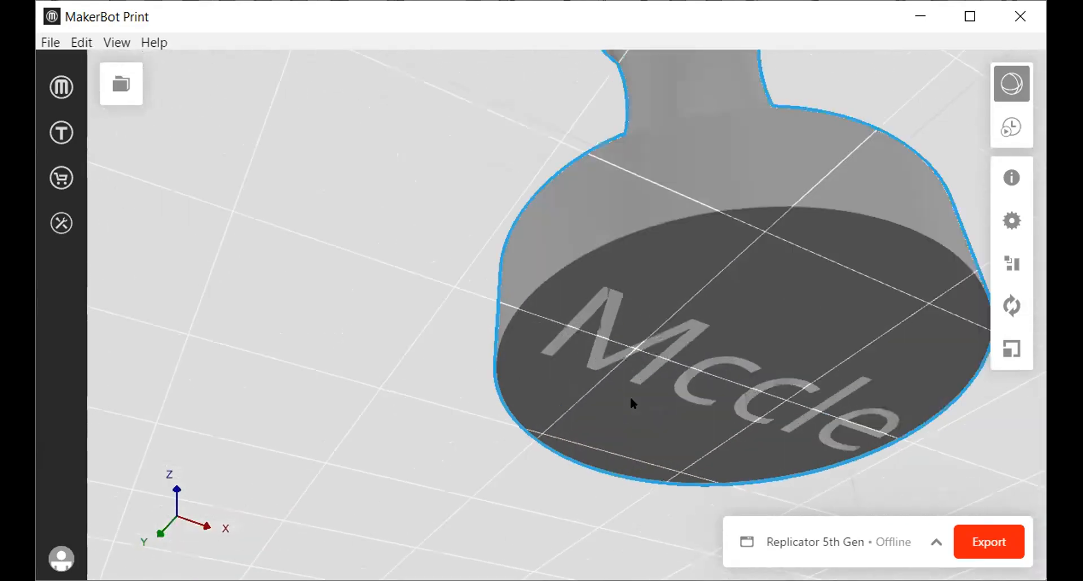
scroll(599, 364, up, 4)
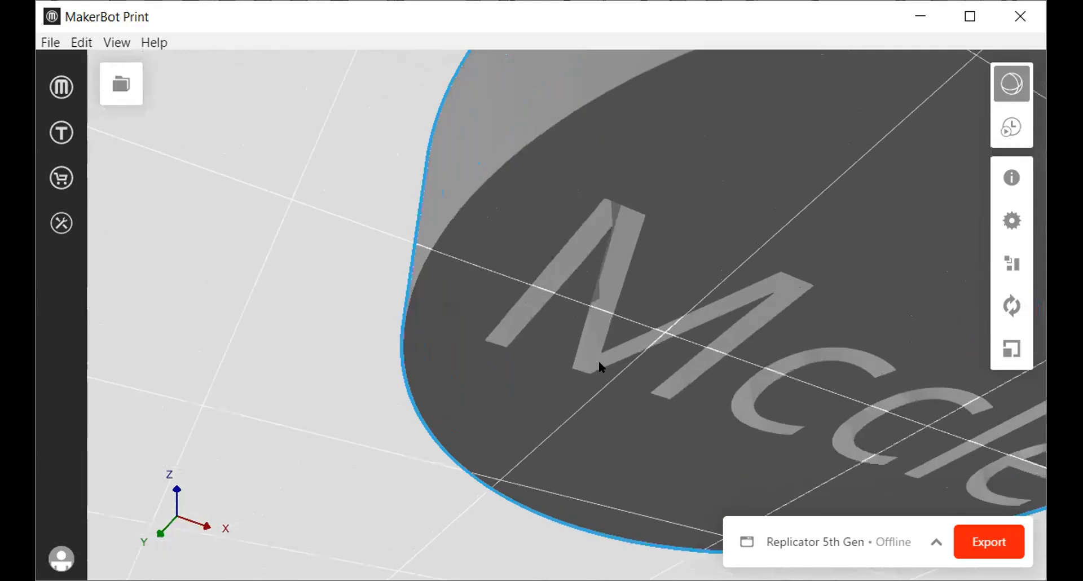
scroll(599, 362, up, 5)
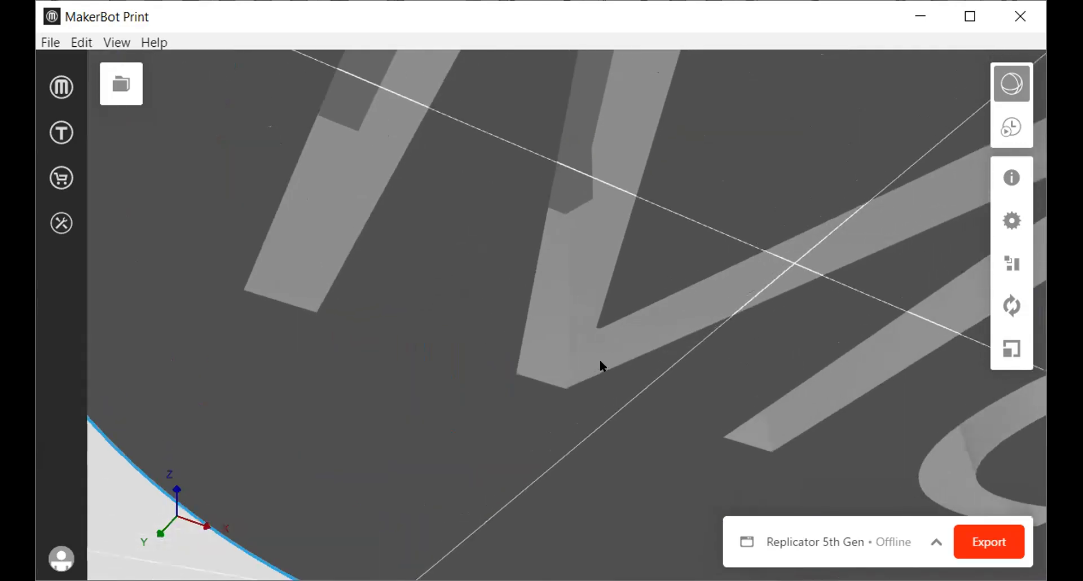
scroll(600, 359, up, 3)
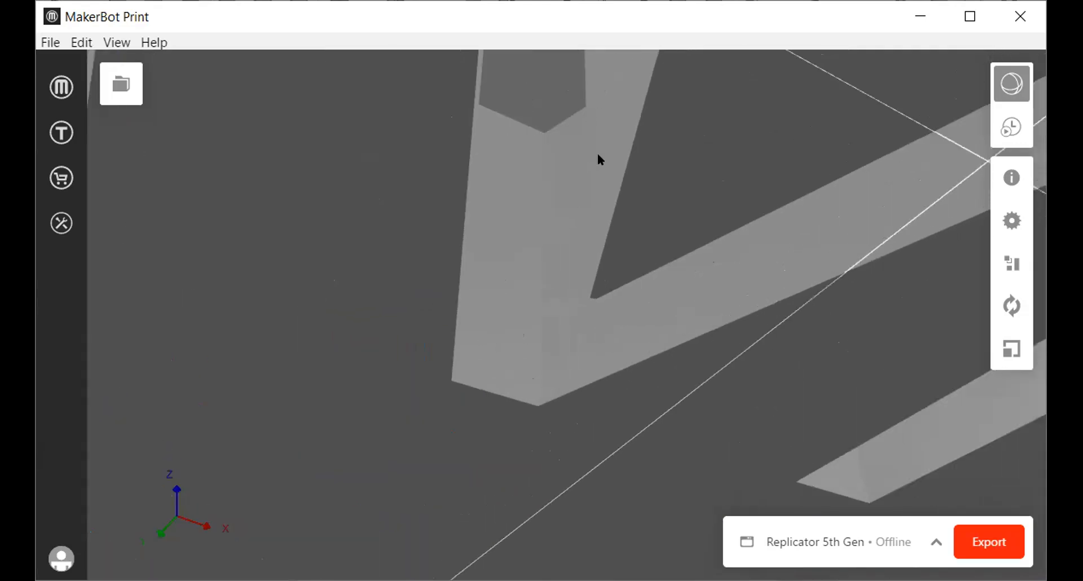
scroll(529, 188, down, 8)
drag(601, 81, 427, 312)
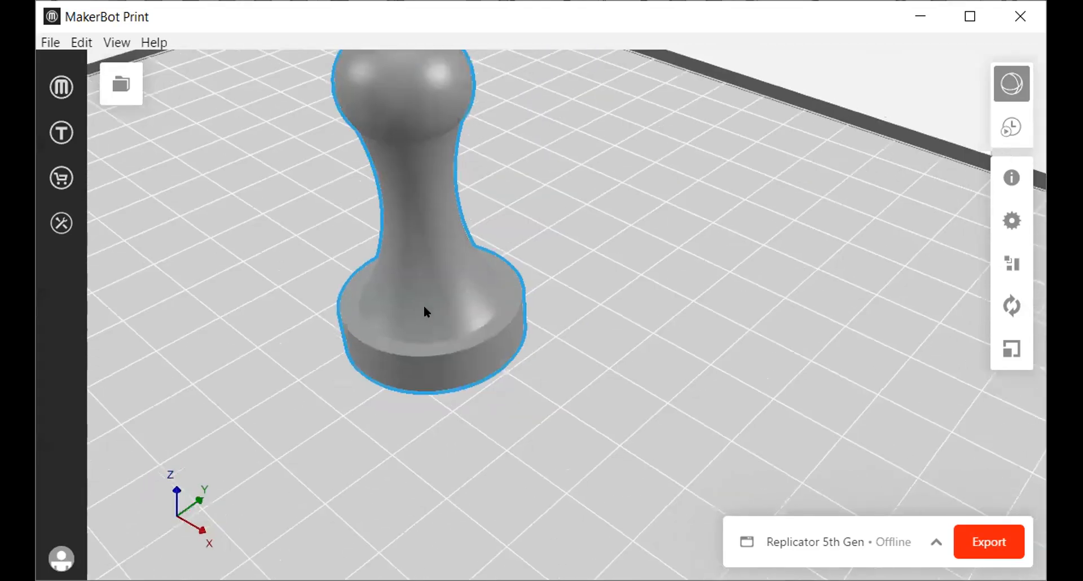
scroll(426, 312, down, 6)
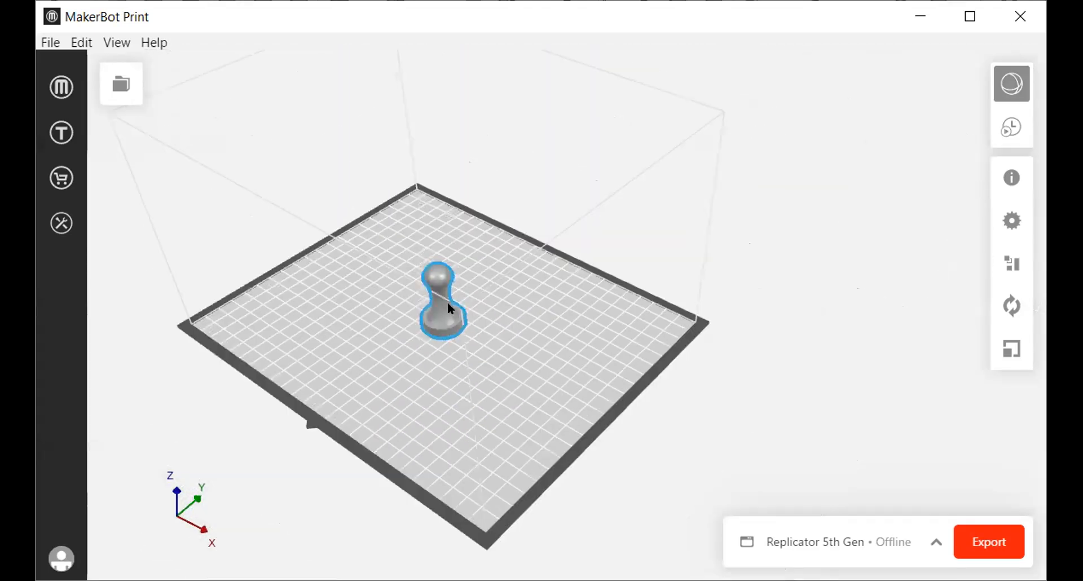